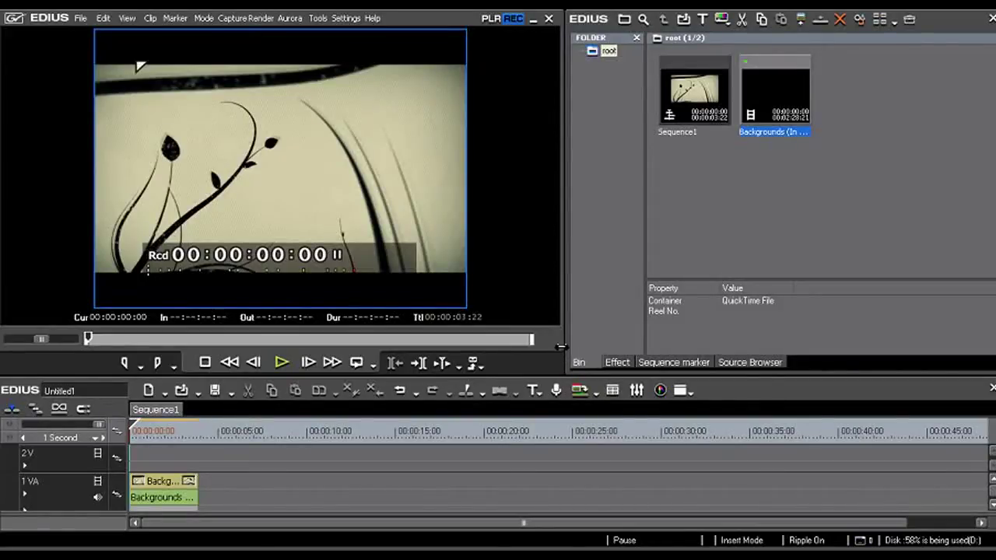
# Step: Open the title creation menu from the Title button's dropdown in the timeline toolbar
pyautogui.click(543, 393)
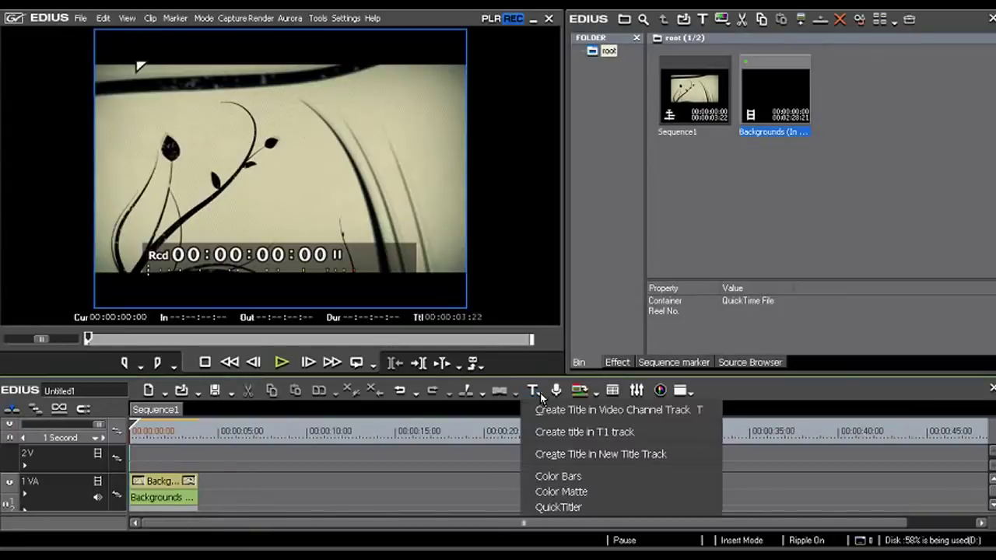
# Step: Create a new title on T1 with horizontal text reading 'crazy' and 'videos' on two lines
pyautogui.click(591, 432)
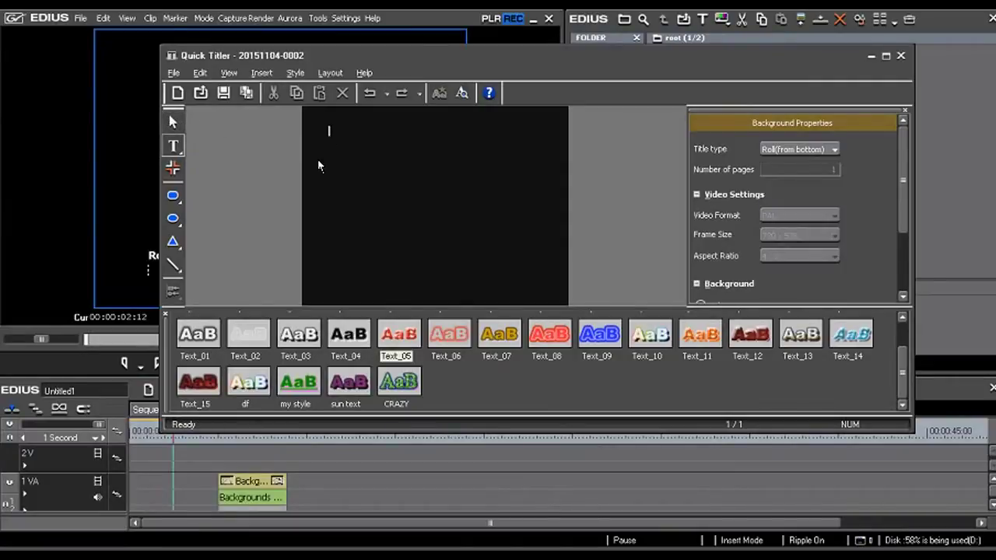
pyautogui.click(185, 149)
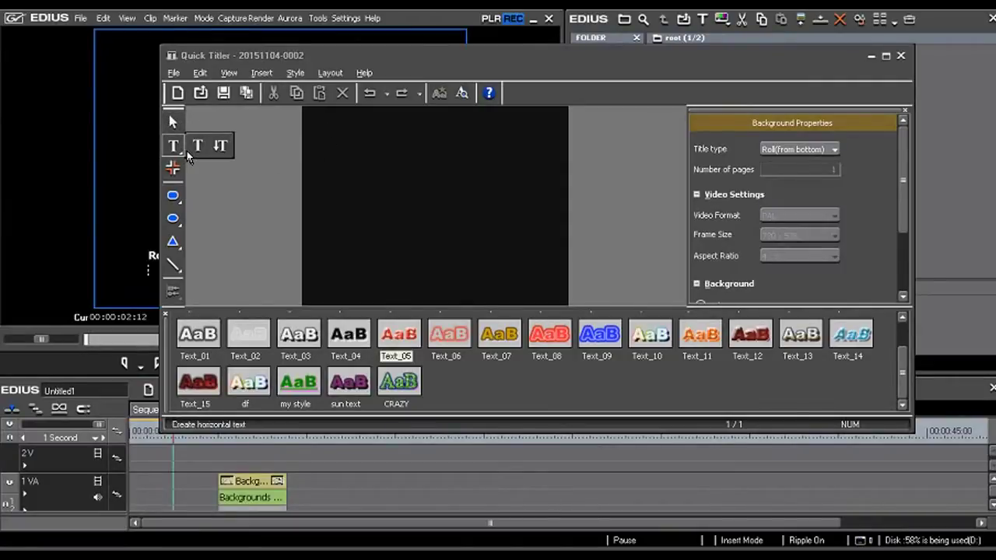
pyautogui.click(201, 148)
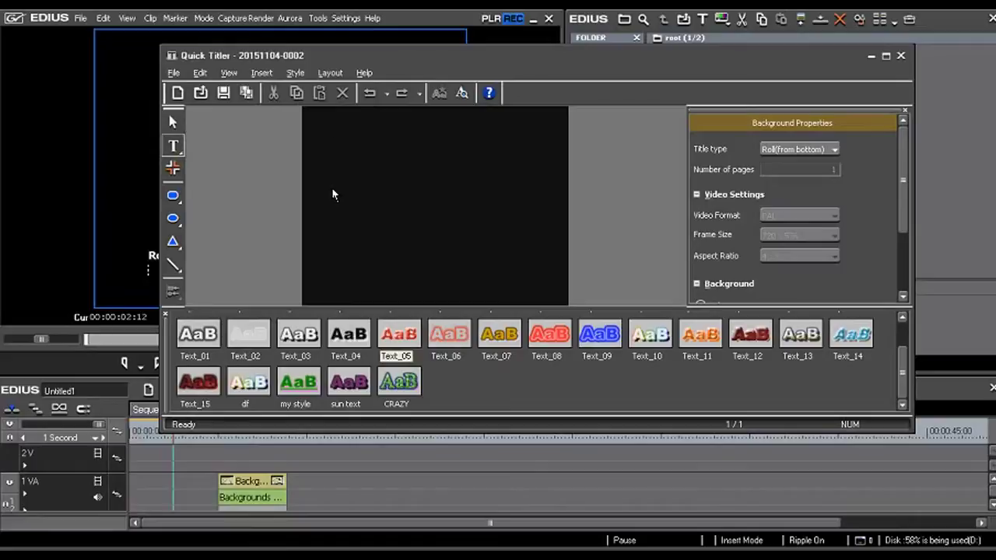
pyautogui.write('c')
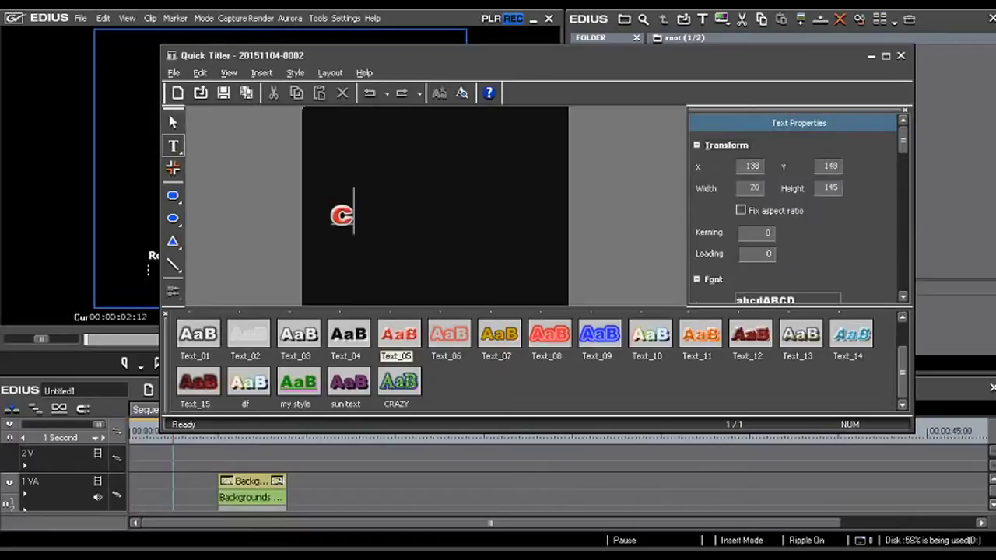
pyautogui.write('razy')
pyautogui.press('Return')
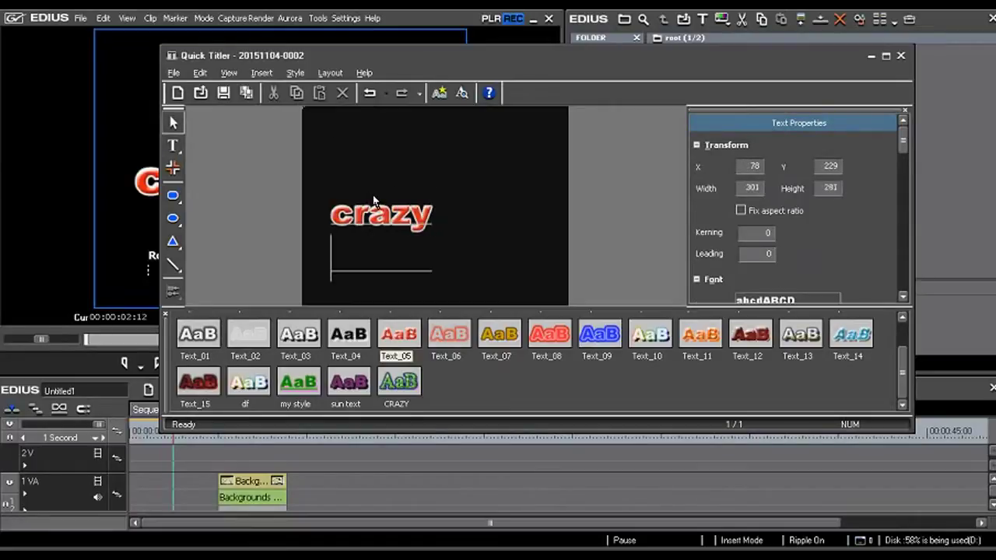
pyautogui.write('videos')
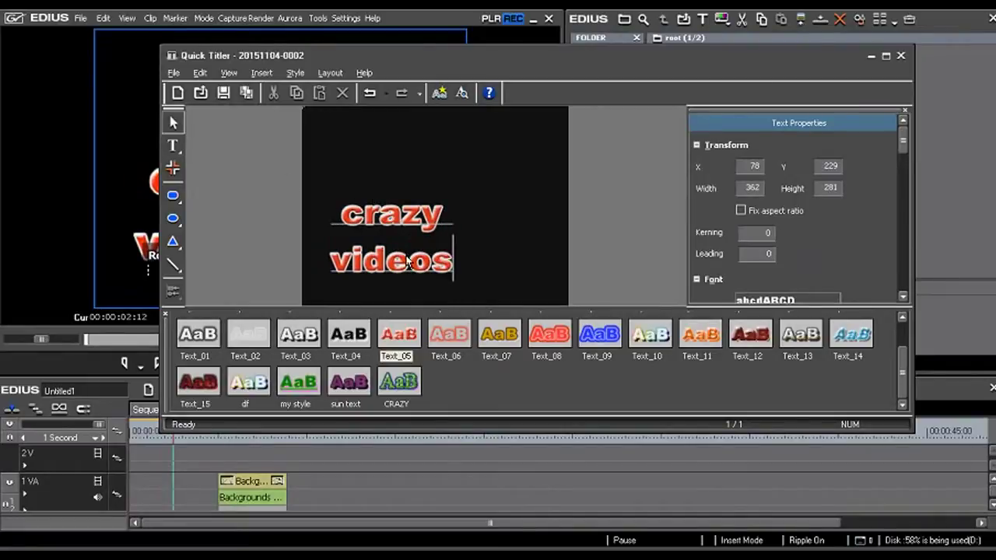
# Step: Move the 'crazy videos' text up, enlarge it to 499 × 427, then shift it left to X -15, Y 4
pyautogui.click(174, 123)
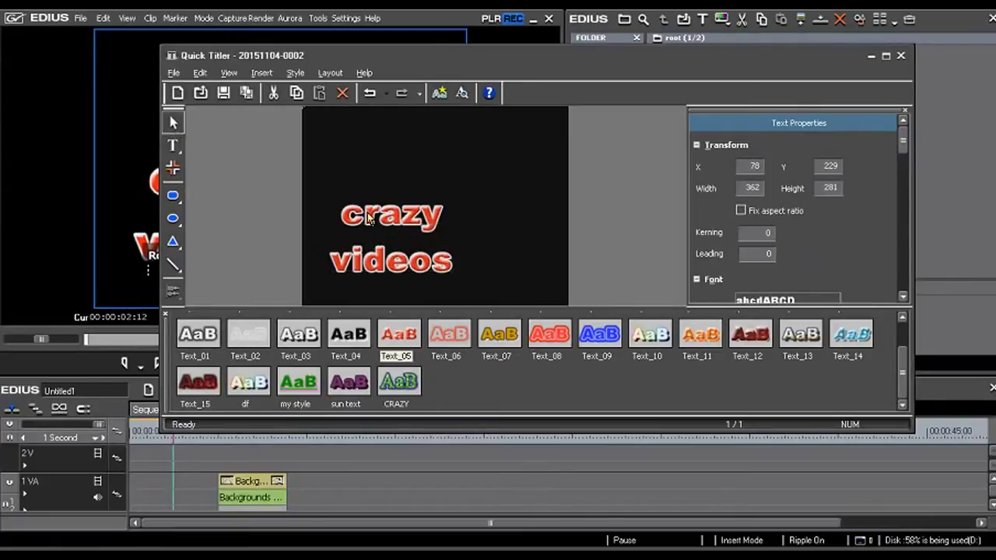
pyautogui.moveTo(374, 224)
pyautogui.mouseDown()
pyautogui.moveTo(381, 191)
pyautogui.moveTo(419, 200)
pyautogui.mouseUp()
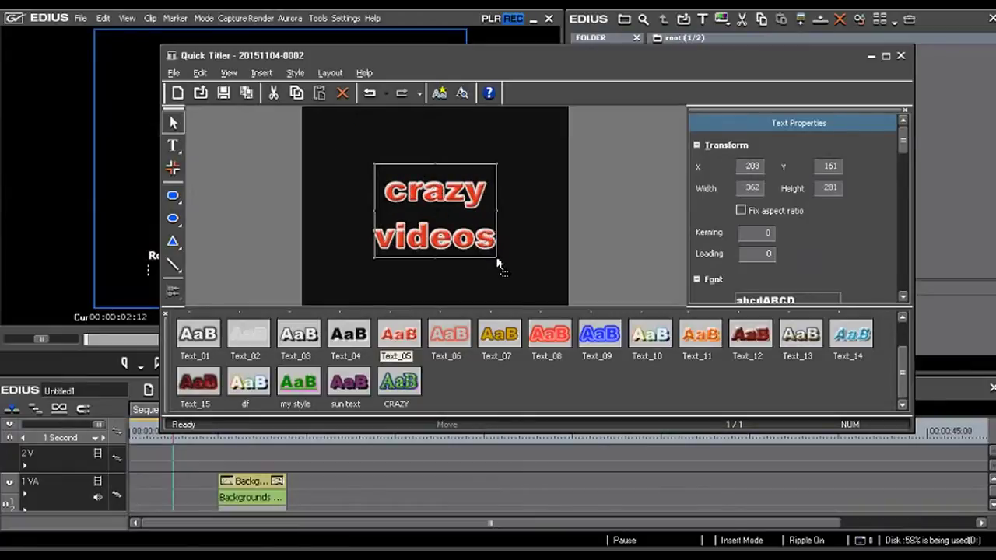
pyautogui.moveTo(498, 264)
pyautogui.mouseDown()
pyautogui.moveTo(446, 206)
pyautogui.moveTo(545, 289)
pyautogui.moveTo(463, 182)
pyautogui.mouseUp()
pyautogui.scroll(2, 433, 211)
pyautogui.scroll(-2, 502, 227)
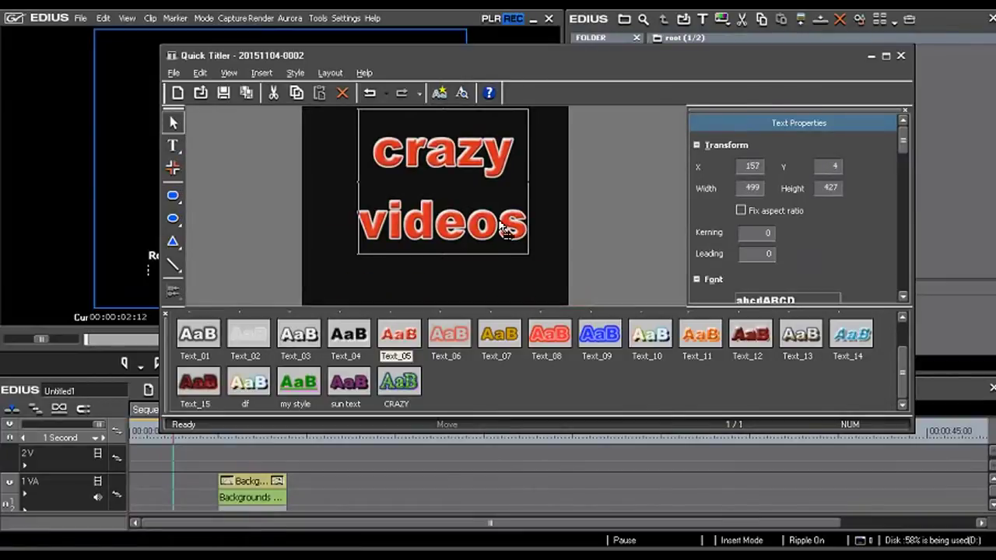
pyautogui.moveTo(441, 165); pyautogui.dragTo(383, 165)
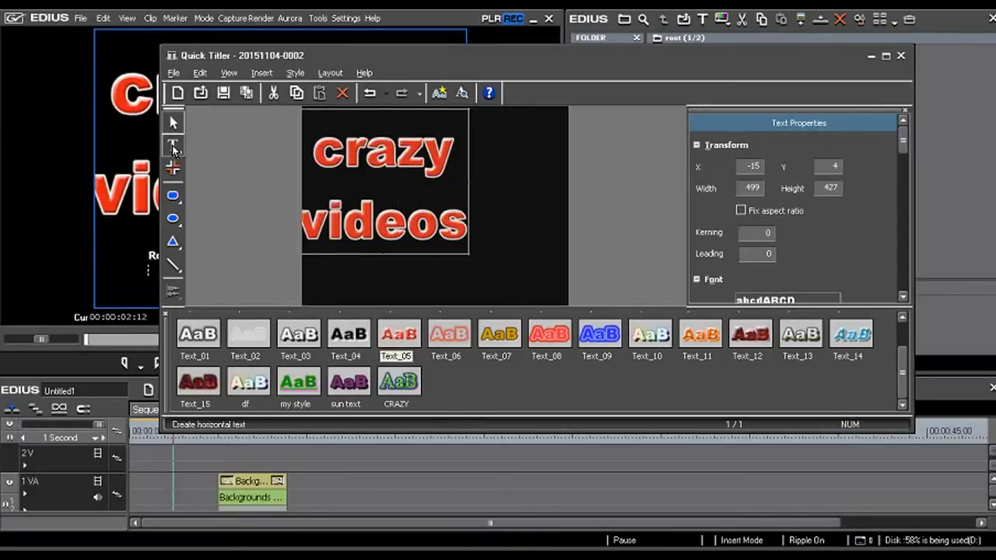
# Step: Add vertical text 'crazy' beside the title at X 468, Y 42
pyautogui.click(174, 148)
pyautogui.click(173, 147)
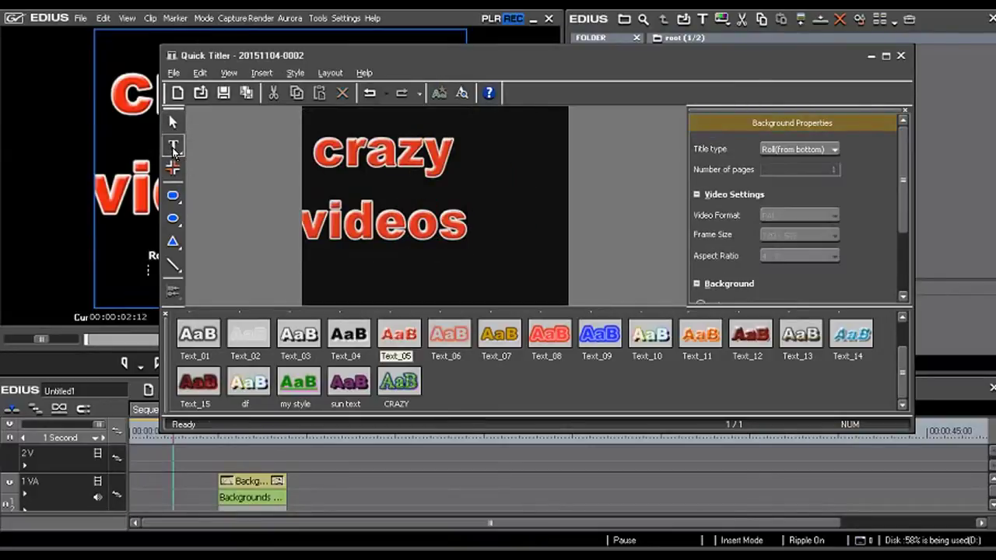
pyautogui.click(174, 147)
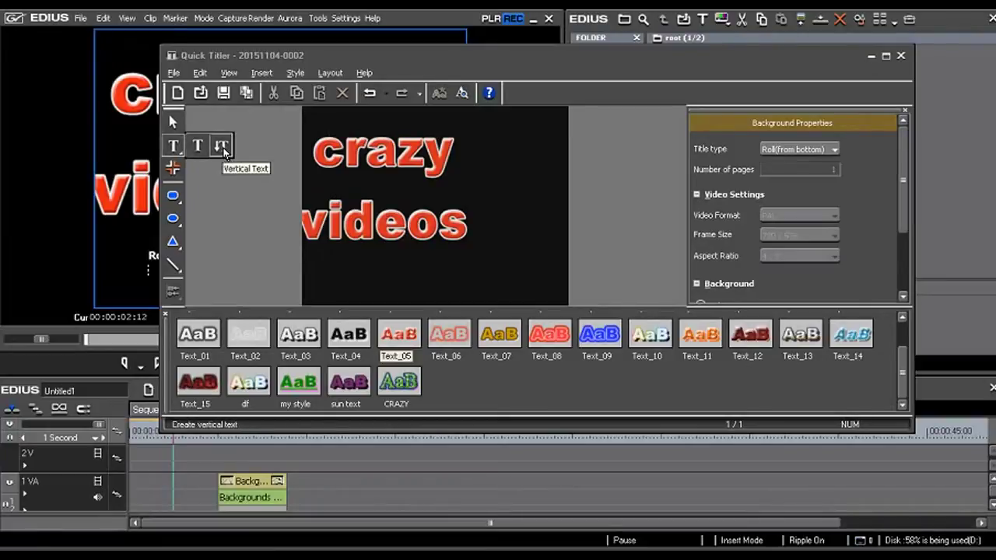
pyautogui.click(223, 148)
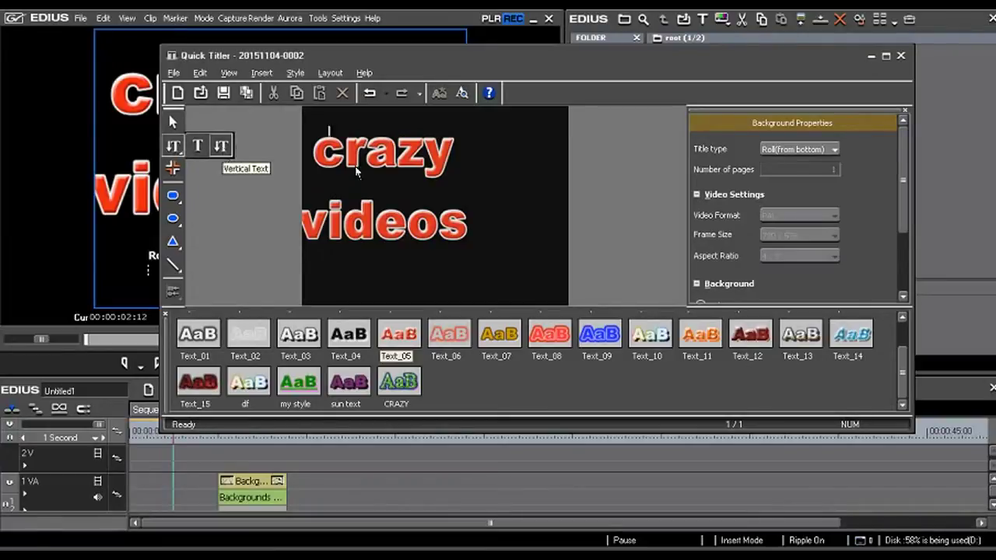
pyautogui.click(510, 126)
pyautogui.write('cr')
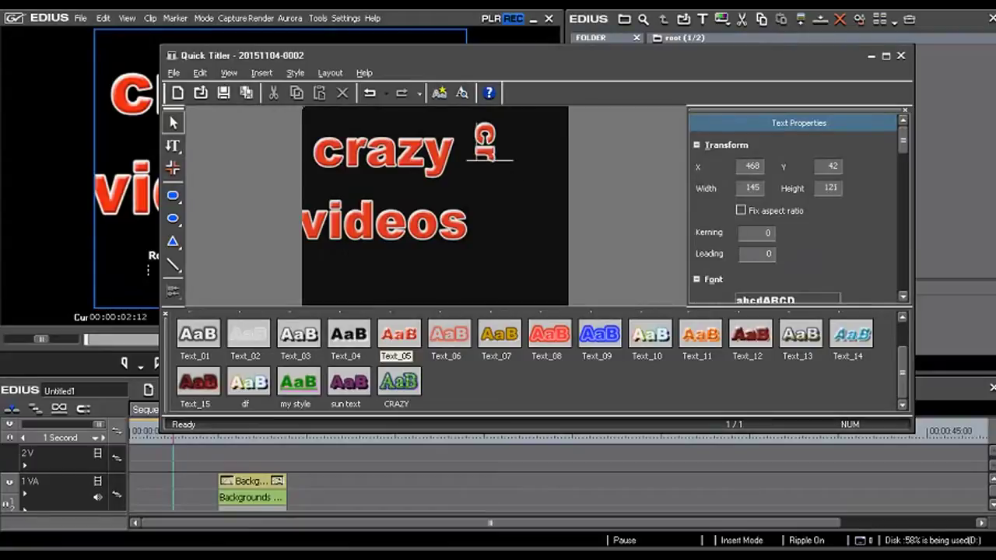
pyautogui.write('a')
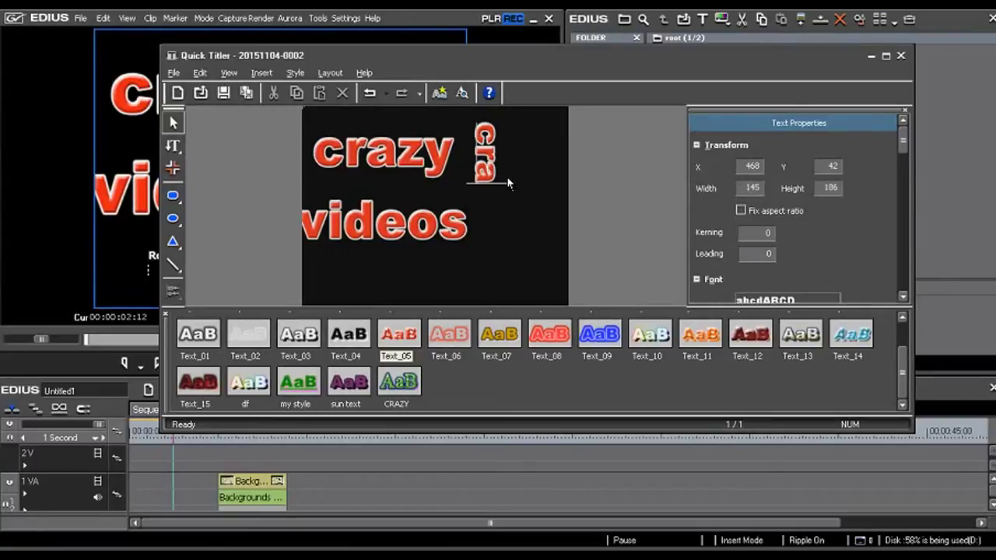
pyautogui.write('y')
pyautogui.press('BackSpace')
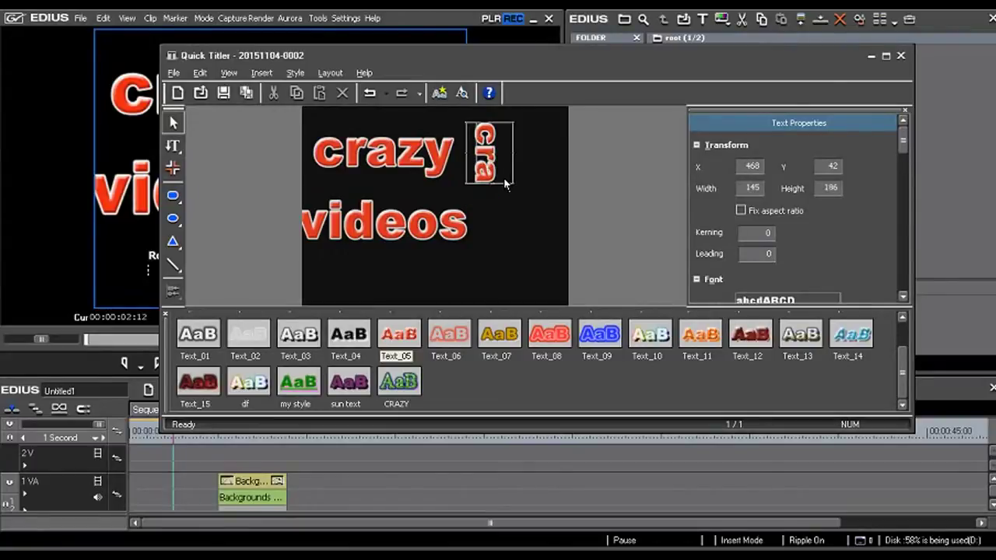
pyautogui.write('zy')
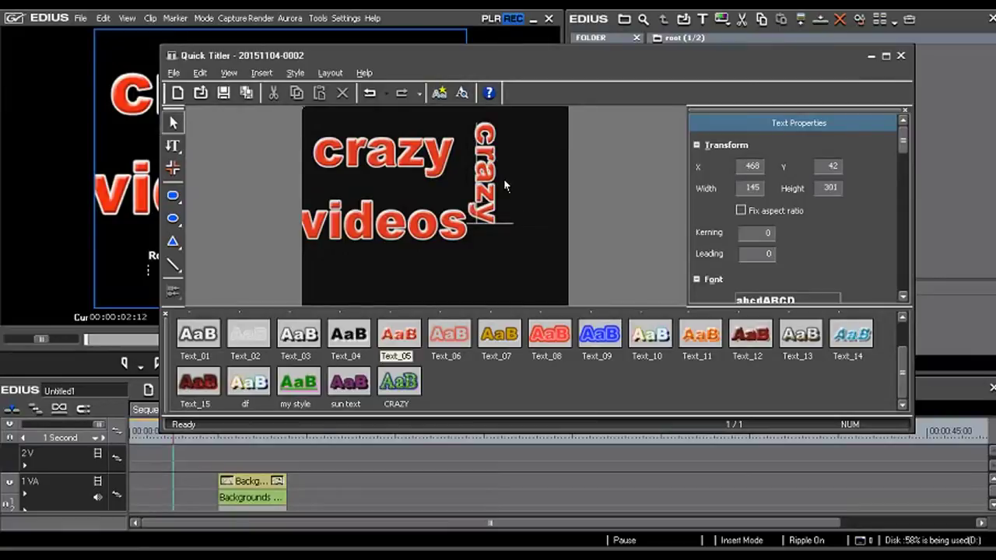
# Step: Delete the vertical 'crazy' text and then the 'crazy videos' title
pyautogui.click(177, 122)
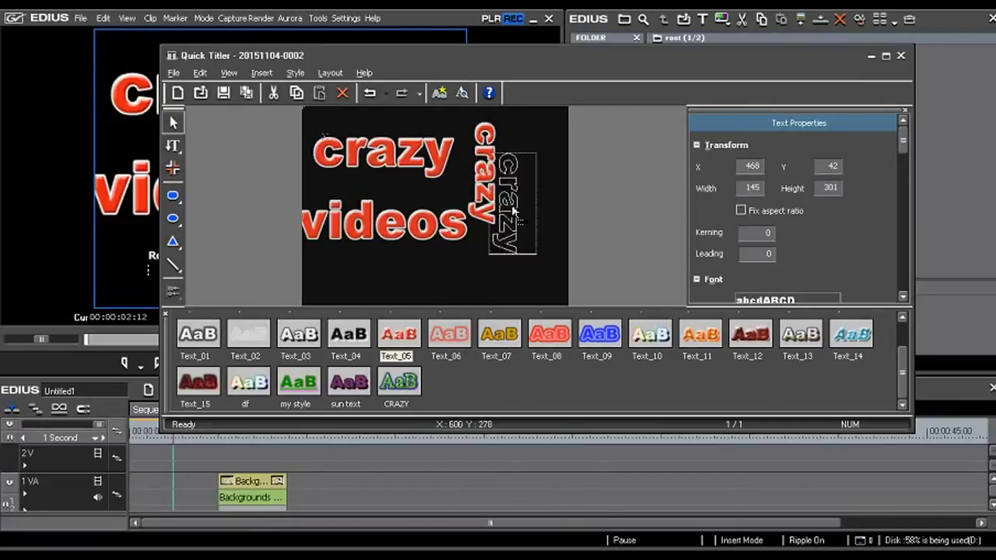
pyautogui.moveTo(498, 191)
pyautogui.mouseDown()
pyautogui.moveTo(484, 196)
pyautogui.moveTo(526, 212)
pyautogui.moveTo(516, 219)
pyautogui.mouseUp()
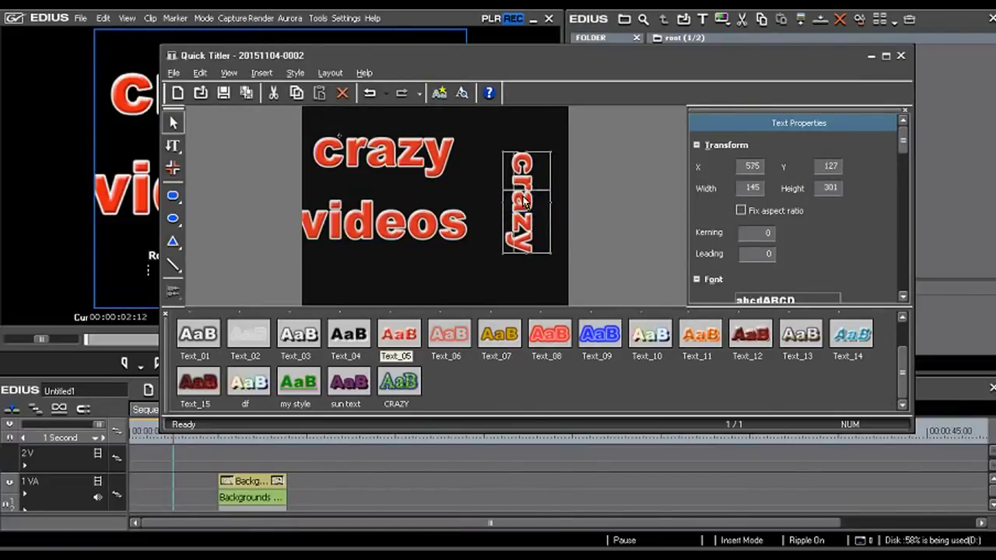
pyautogui.click(579, 131)
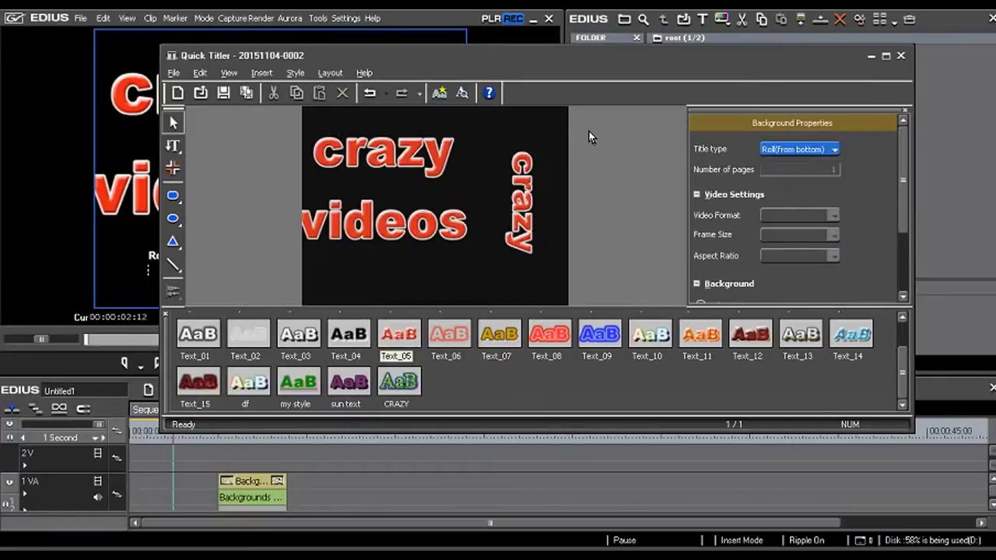
pyautogui.click(523, 165)
pyautogui.press('Delete')
pyautogui.moveTo(426, 146); pyautogui.dragTo(442, 135)
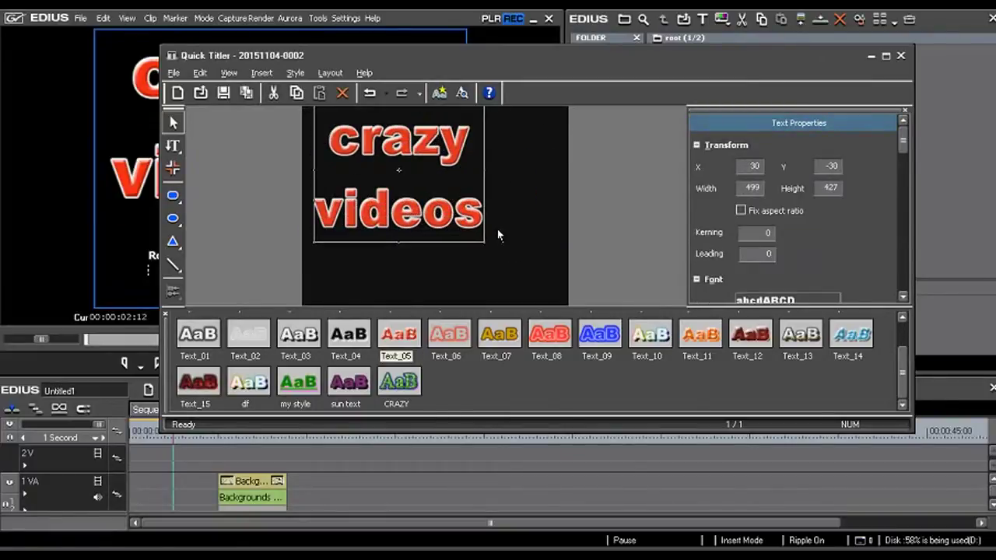
pyautogui.press('Delete')
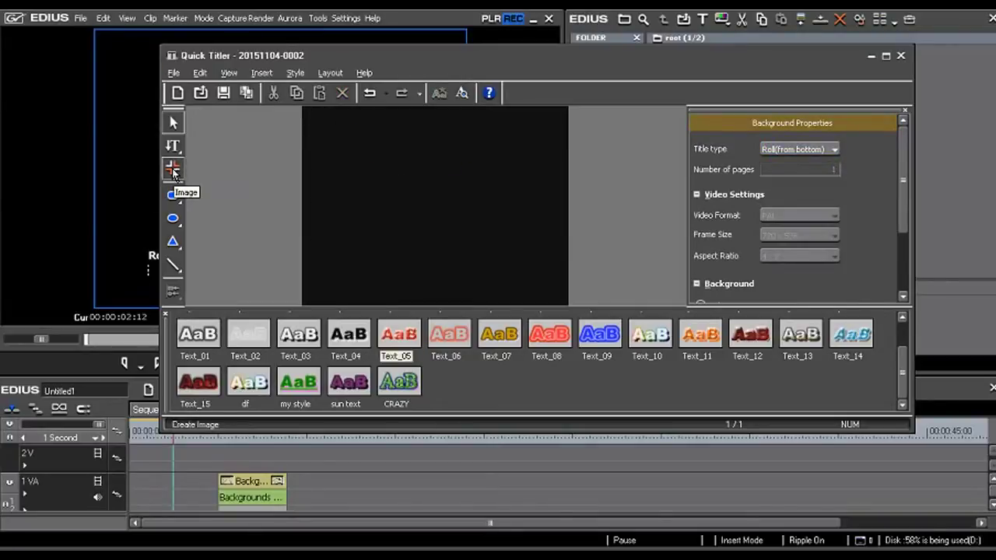
# Step: Place the Image_20 red sphere picture on the title and move it up and left
pyautogui.click(174, 172)
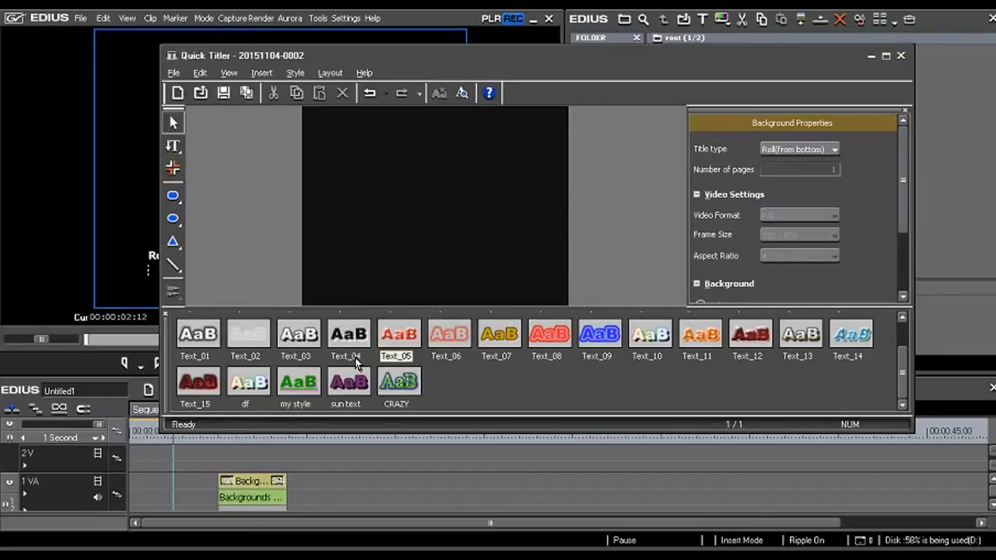
pyautogui.click(173, 168)
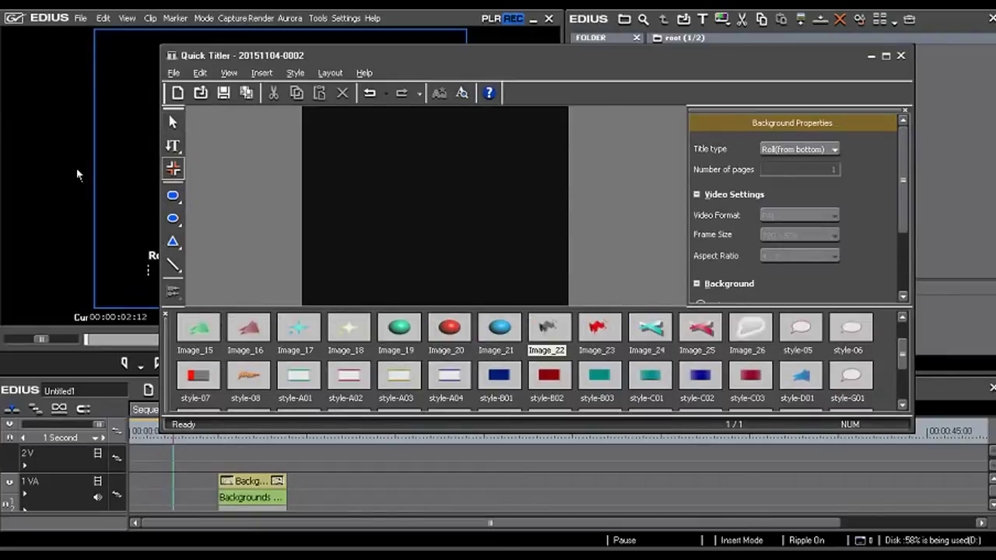
pyautogui.click(449, 328)
pyautogui.moveTo(364, 152); pyautogui.dragTo(473, 246)
pyautogui.moveTo(441, 204)
pyautogui.mouseDown()
pyautogui.moveTo(413, 187)
pyautogui.moveTo(436, 232)
pyautogui.moveTo(472, 228)
pyautogui.mouseUp()
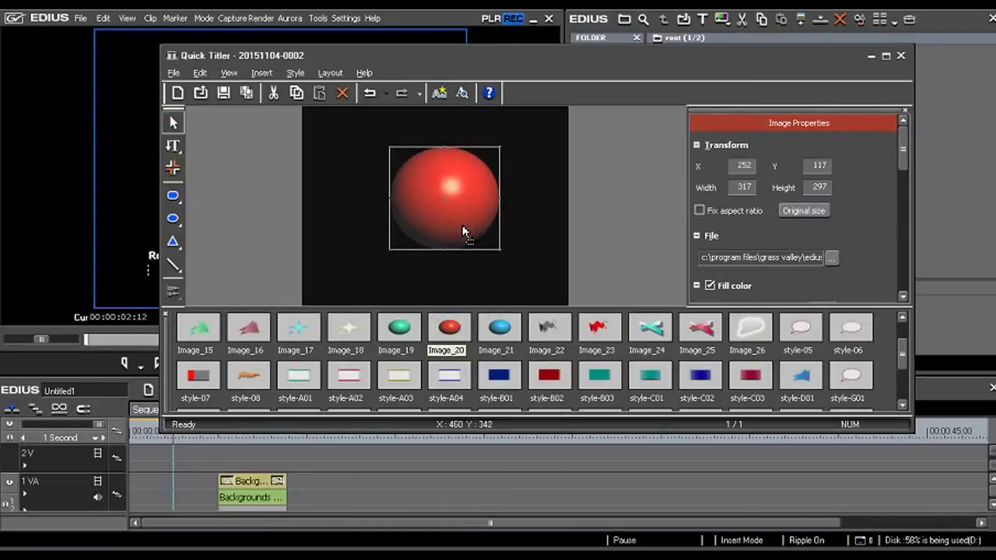
# Step: Try the cyan X, speech bubble, red outline, style-A03 and orange style-08 looks, then delete the picture
pyautogui.click(652, 336)
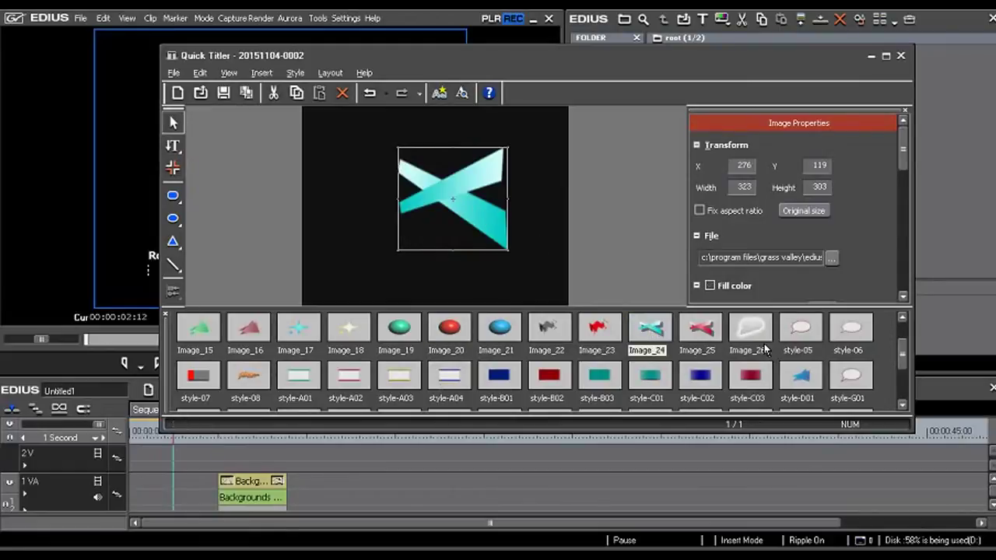
pyautogui.click(751, 325)
pyautogui.click(801, 327)
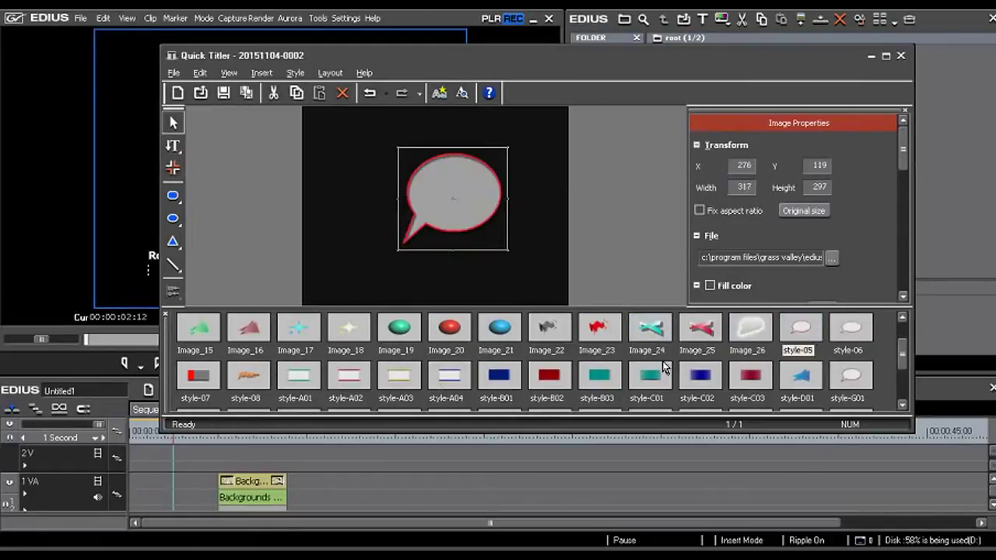
pyautogui.click(400, 387)
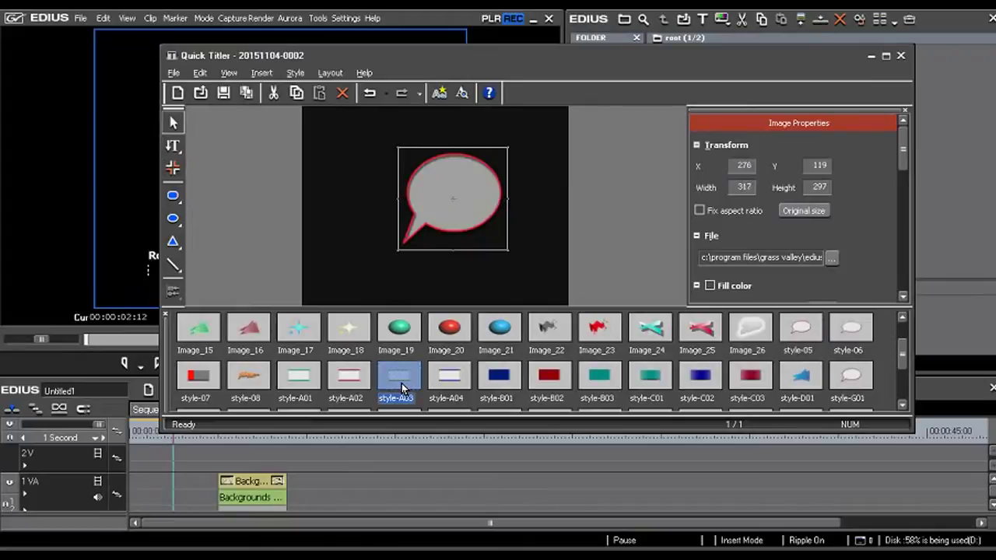
pyautogui.click(259, 378)
pyautogui.moveTo(442, 240); pyautogui.dragTo(415, 249)
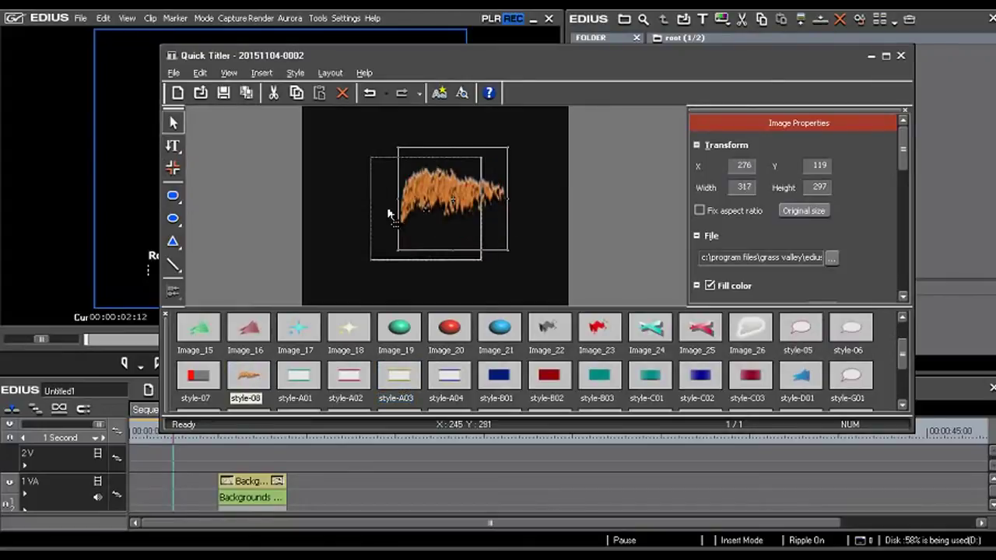
pyautogui.press('Delete')
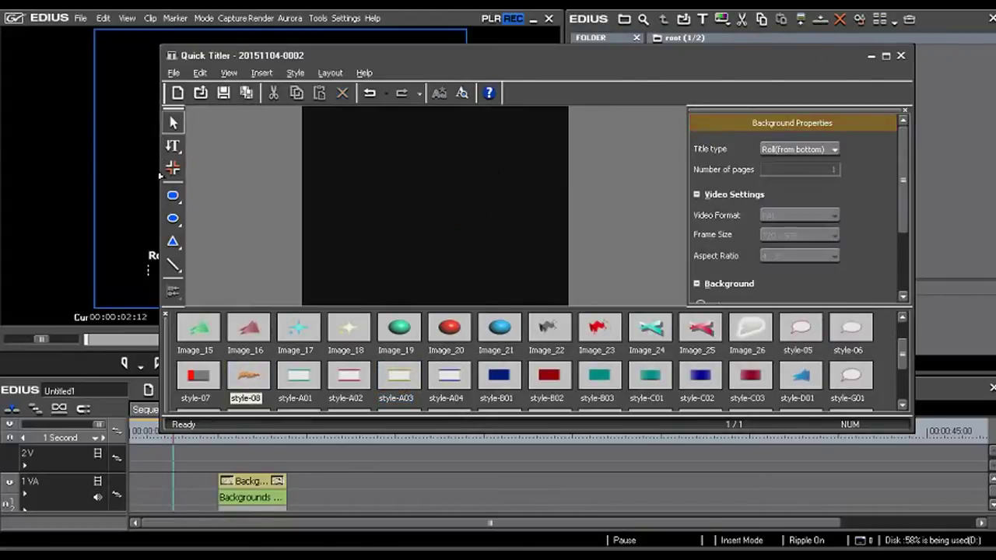
pyautogui.click(172, 168)
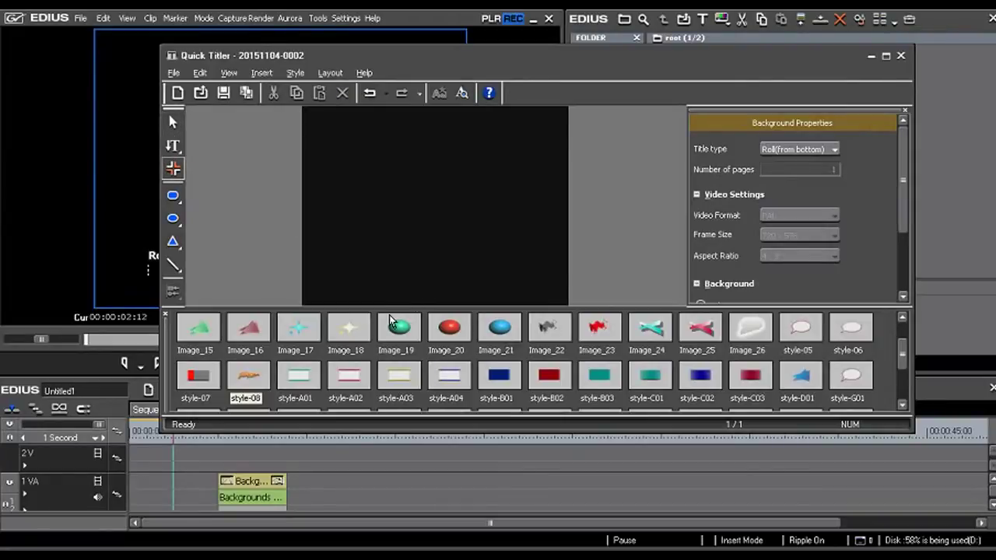
pyautogui.moveTo(344, 195)
pyautogui.mouseDown()
pyautogui.moveTo(442, 274)
pyautogui.moveTo(433, 192)
pyautogui.moveTo(401, 221)
pyautogui.mouseUp()
pyautogui.click(351, 333)
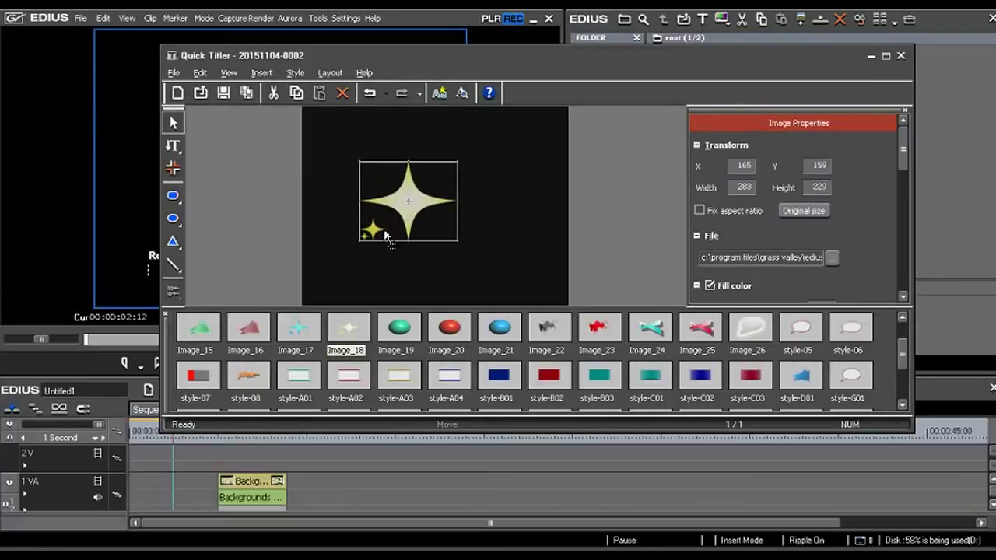
pyautogui.press('Delete')
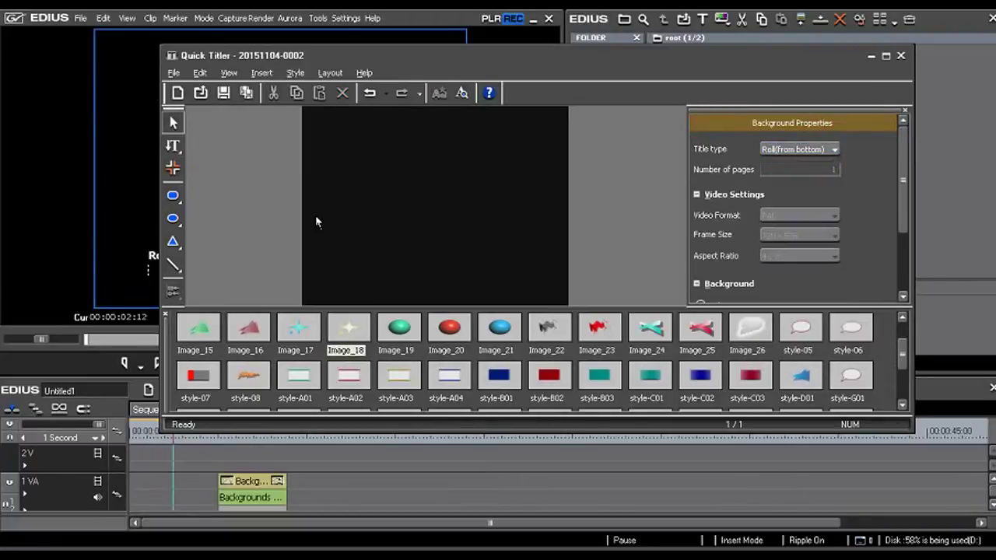
# Step: Draw a plain rectangle and try brick and blue water texture fills on it
pyautogui.click(175, 196)
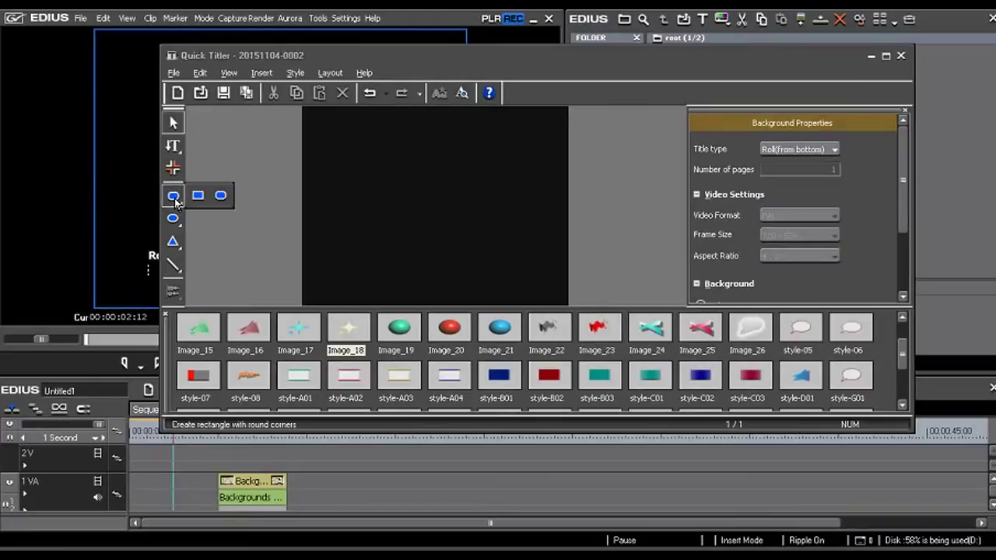
pyautogui.click(197, 200)
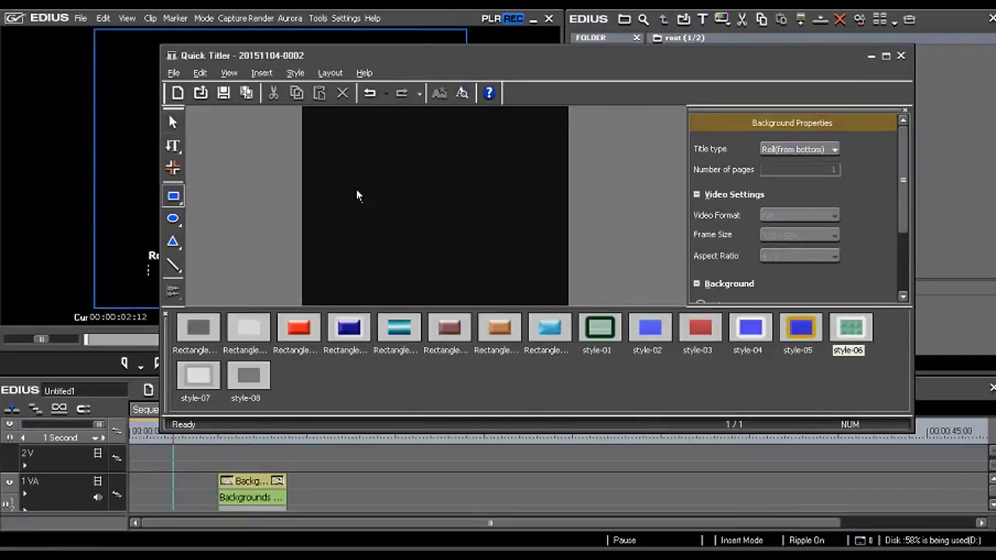
pyautogui.moveTo(353, 134); pyautogui.dragTo(514, 253)
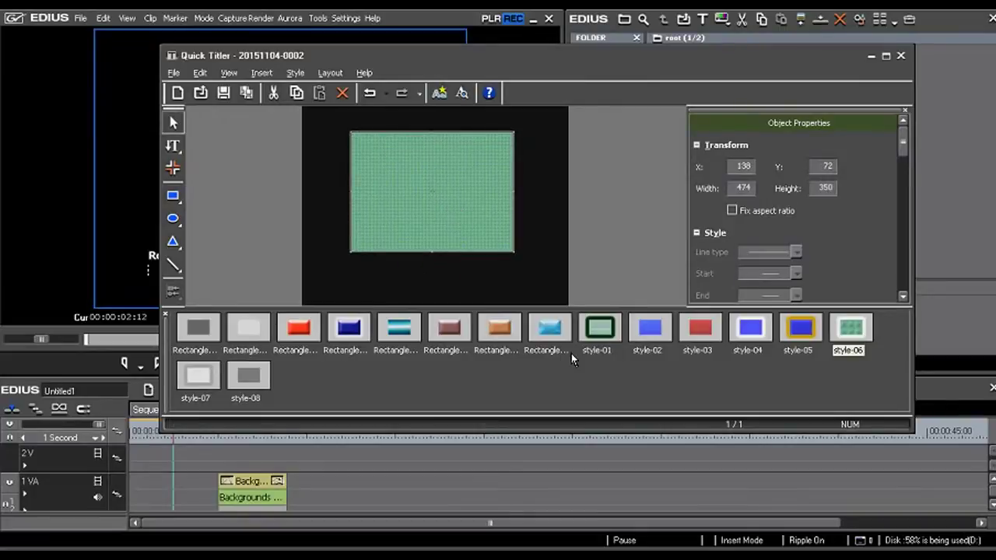
pyautogui.click(499, 330)
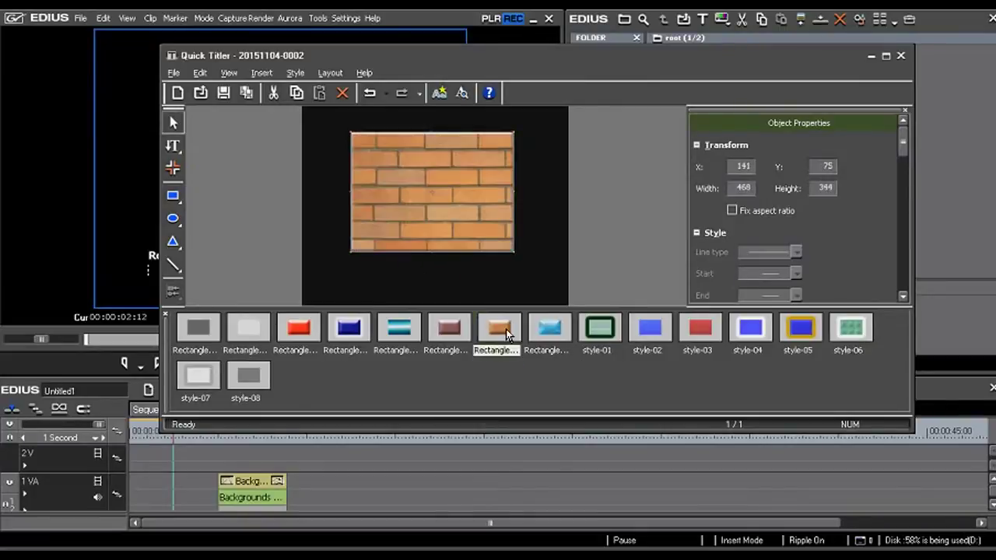
pyautogui.click(558, 337)
# Step: Try style-01 through style-04, style-07 and the red preset on the rectangle, then delete it
pyautogui.click(607, 335)
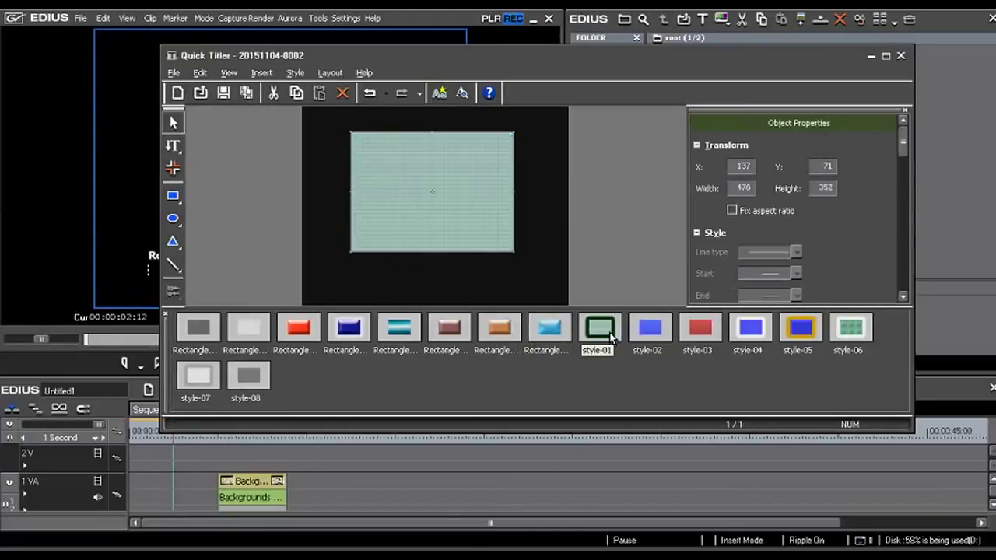
pyautogui.click(648, 334)
pyautogui.click(699, 333)
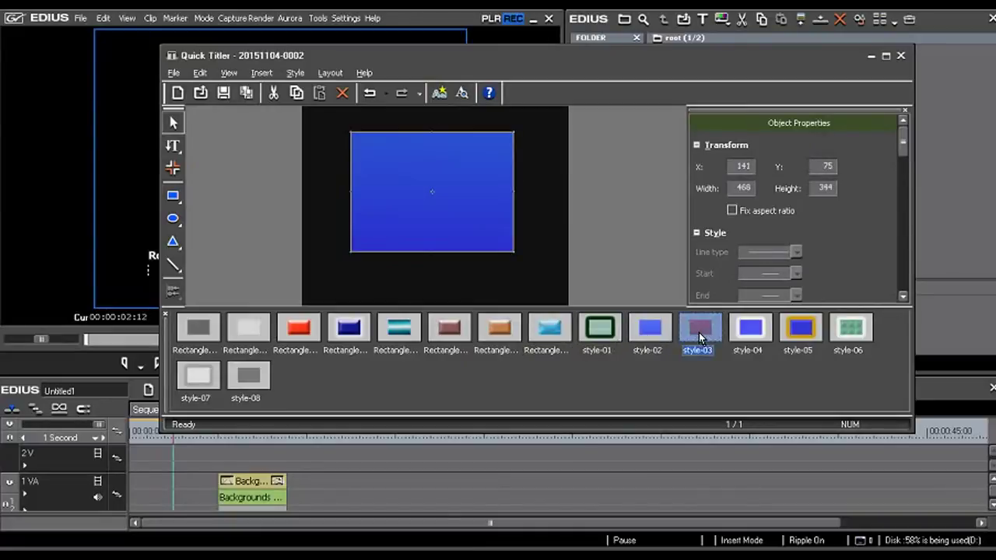
pyautogui.click(750, 330)
pyautogui.click(227, 379)
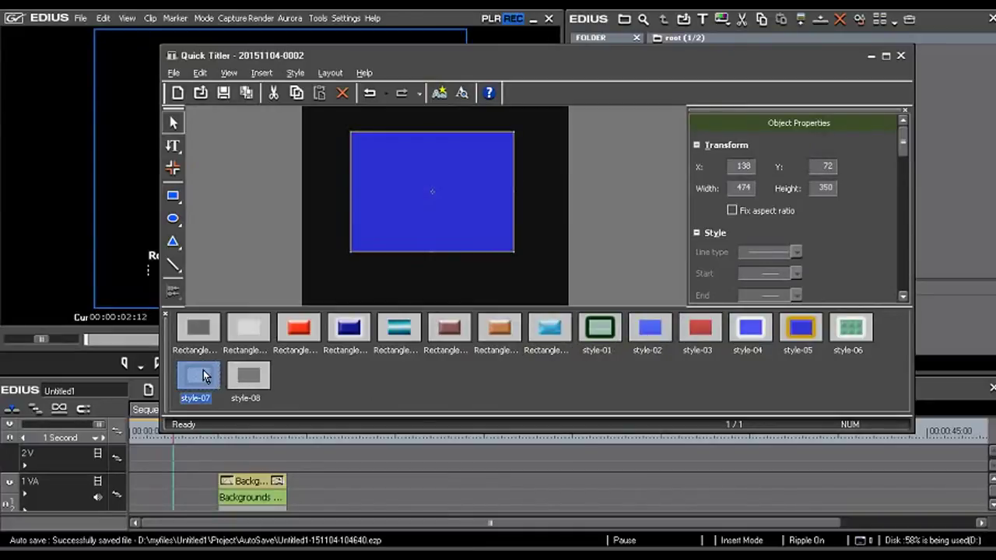
pyautogui.click(201, 333)
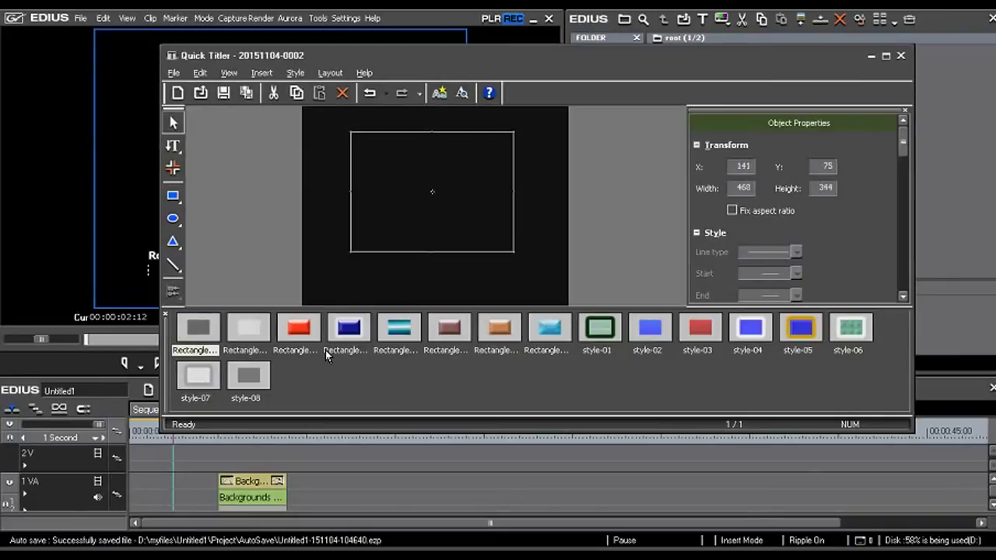
pyautogui.click(299, 331)
pyautogui.moveTo(456, 216); pyautogui.dragTo(449, 232)
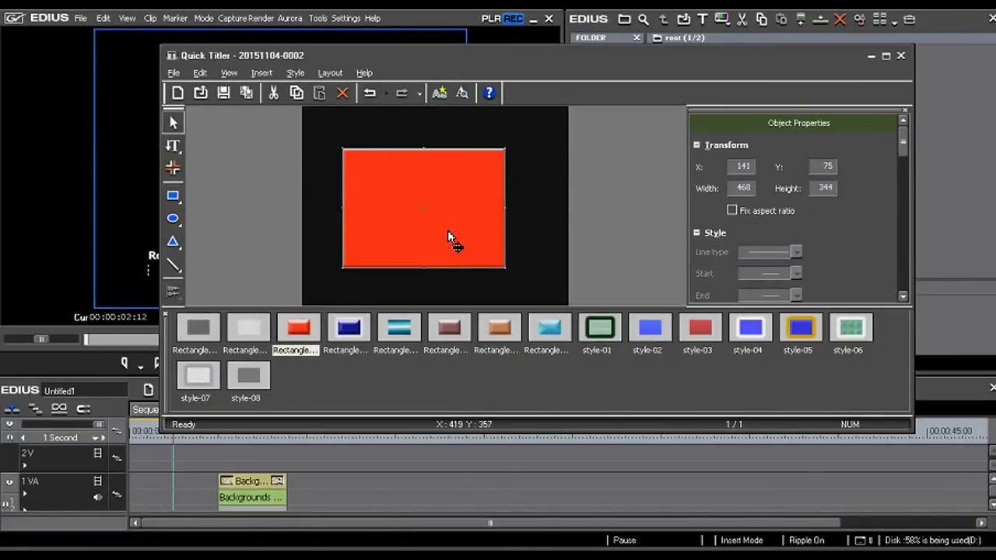
pyautogui.press('Delete')
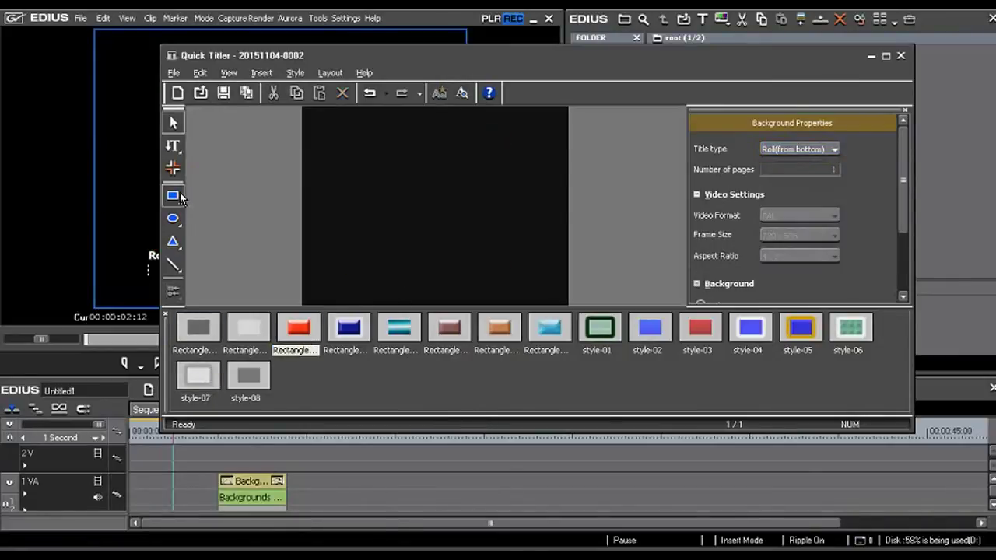
# Step: Draw a rounded-corner rectangle and cycle it through style-03, style-06 and the white Style-07 look
pyautogui.click(176, 197)
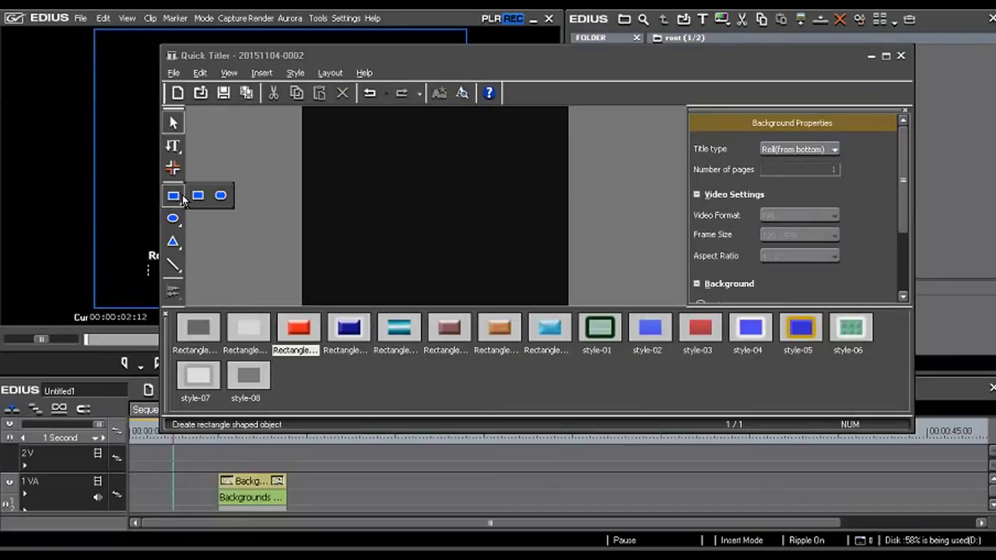
pyautogui.click(222, 196)
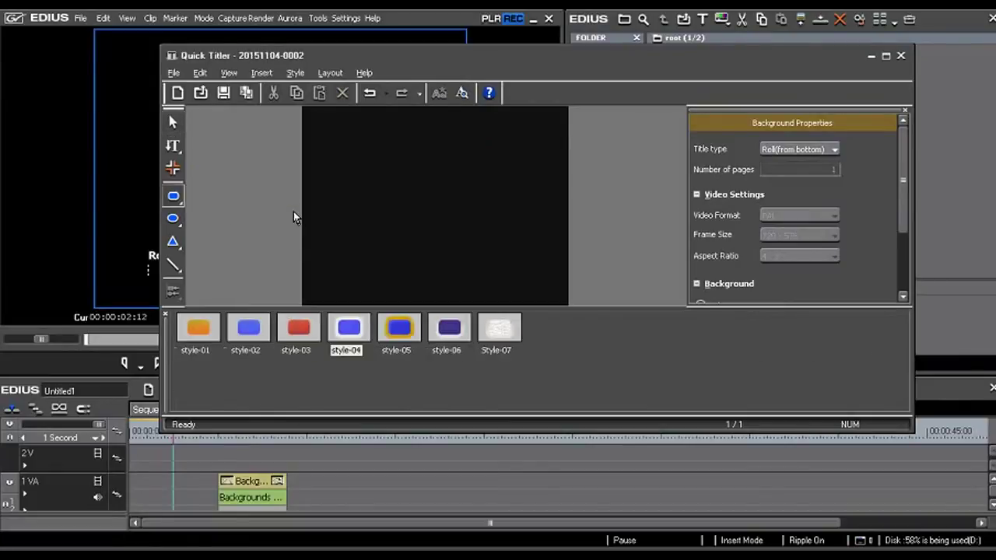
pyautogui.moveTo(361, 161); pyautogui.dragTo(525, 296)
pyautogui.moveTo(448, 234)
pyautogui.mouseDown()
pyautogui.moveTo(440, 214)
pyautogui.moveTo(383, 172)
pyautogui.mouseUp()
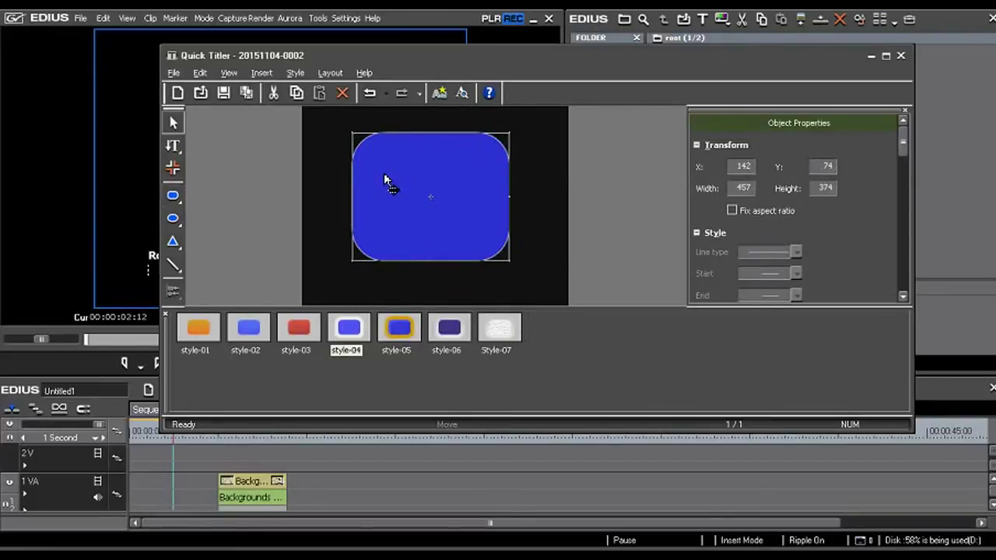
pyautogui.click(302, 349)
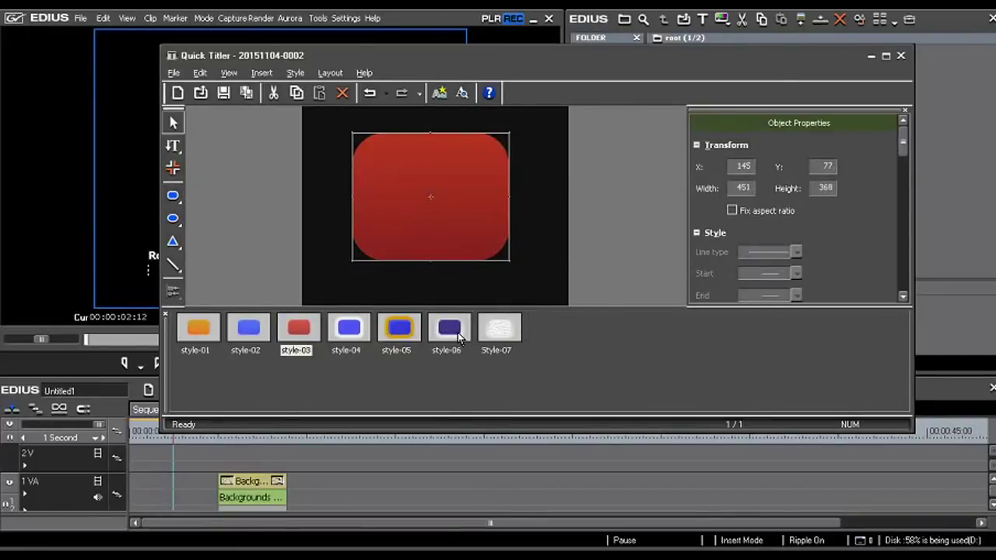
pyautogui.click(458, 332)
pyautogui.click(504, 333)
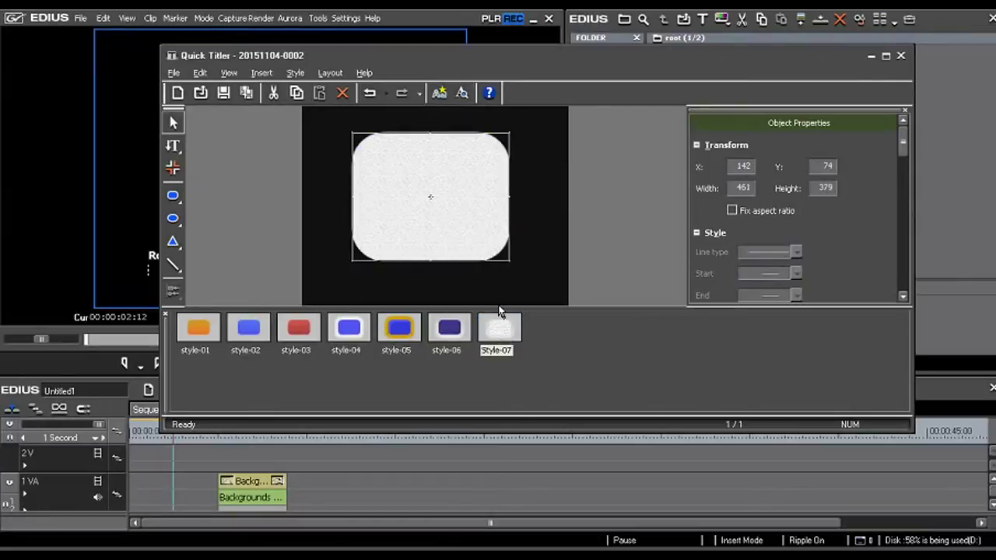
pyautogui.moveTo(424, 234); pyautogui.dragTo(418, 253)
# Step: Restyle the rounded rectangle orange with style-01 and reshape it into a 686 × 129 bottom bar
pyautogui.click(200, 332)
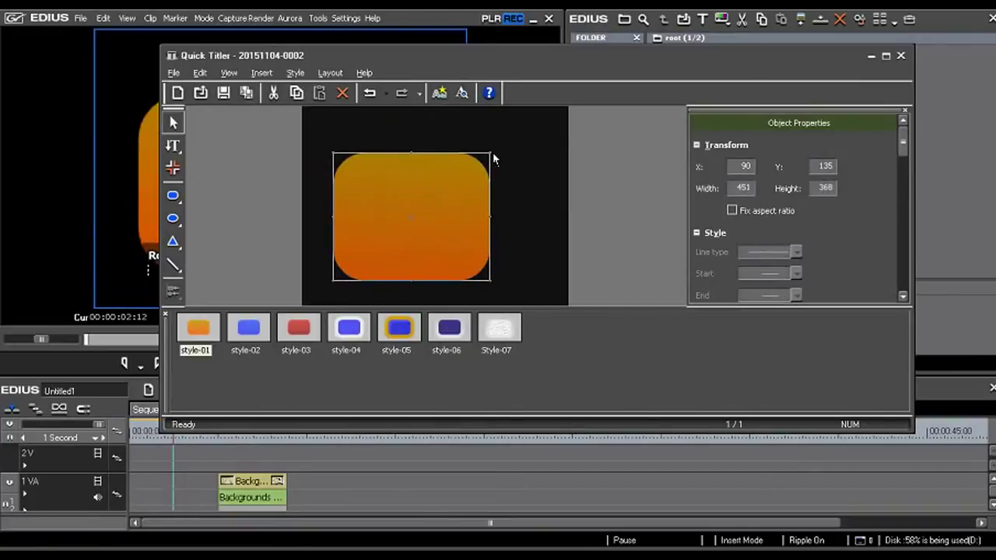
pyautogui.moveTo(491, 154); pyautogui.dragTo(394, 235)
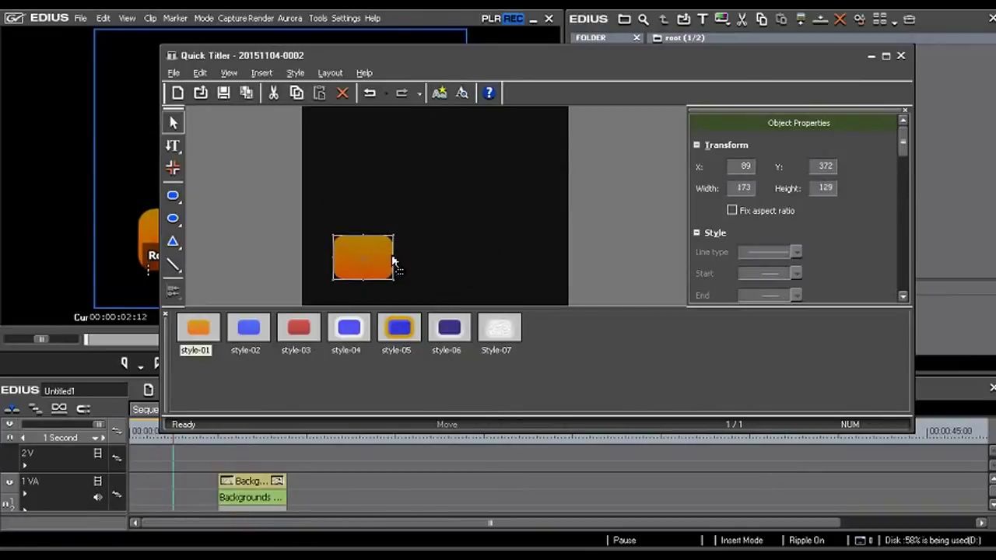
pyautogui.moveTo(385, 271)
pyautogui.mouseDown()
pyautogui.moveTo(363, 290)
pyautogui.moveTo(552, 277)
pyautogui.mouseUp()
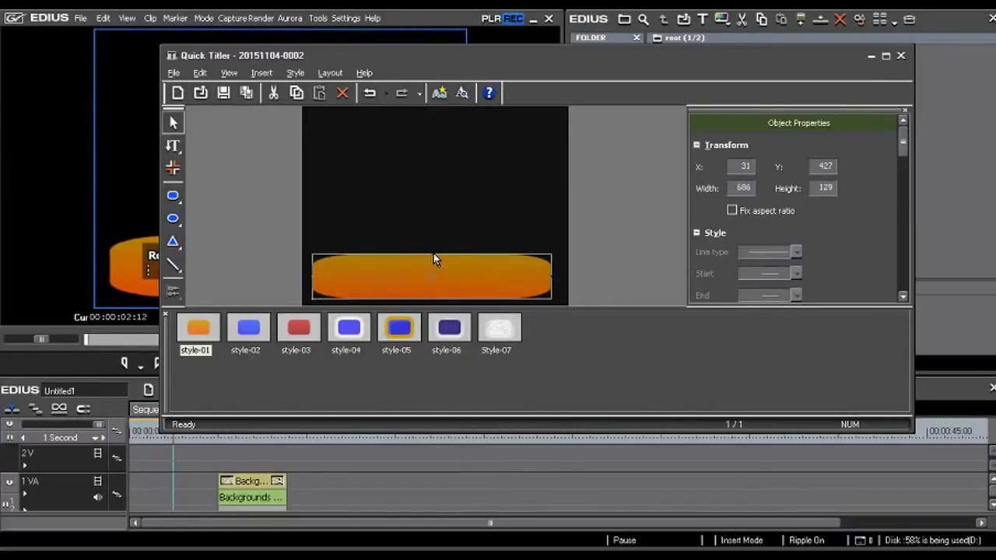
pyautogui.moveTo(434, 260); pyautogui.dragTo(433, 284)
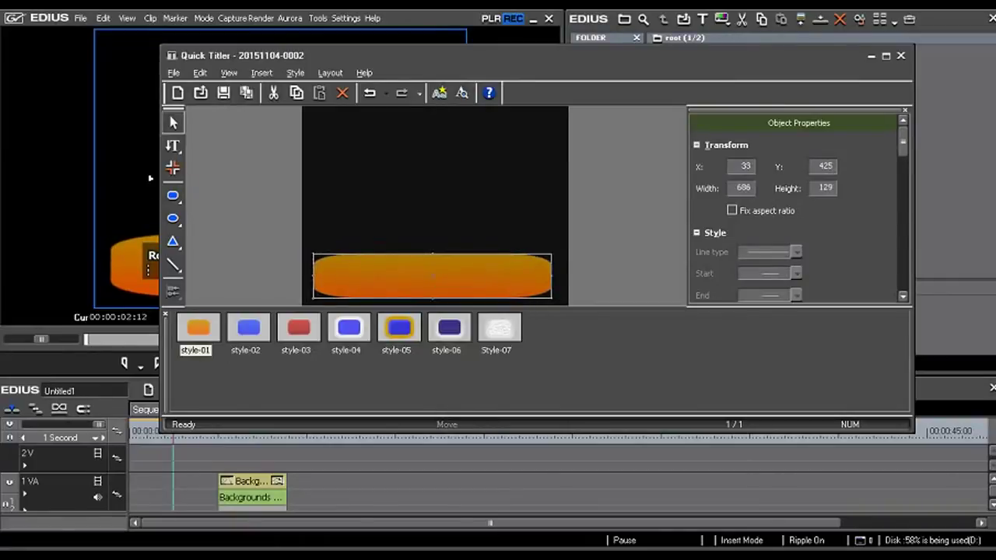
pyautogui.click(173, 146)
# Step: Add horizontal text 'crazy vids' and move it onto the orange bar at X 79, Y 406
pyautogui.click(198, 143)
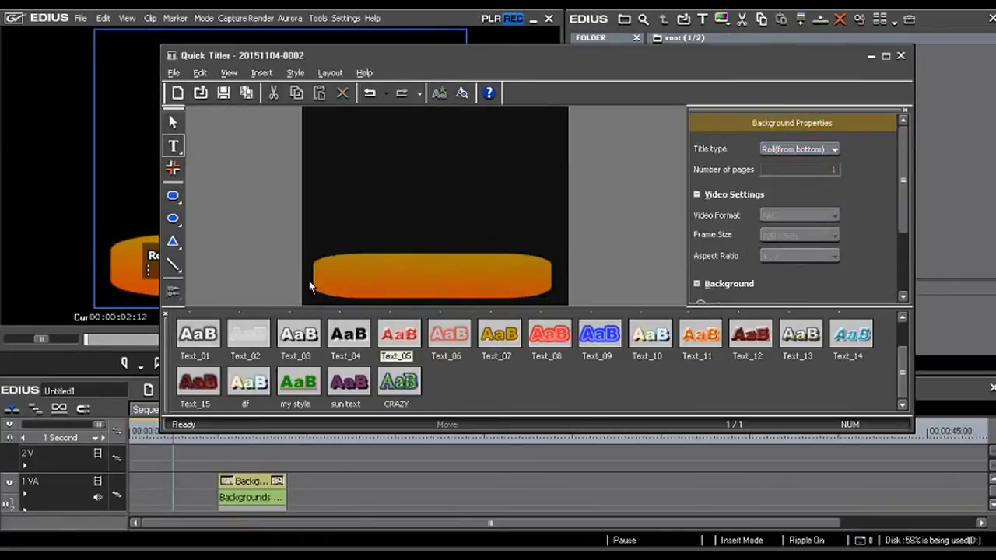
pyautogui.click(299, 219)
pyautogui.write('cra')
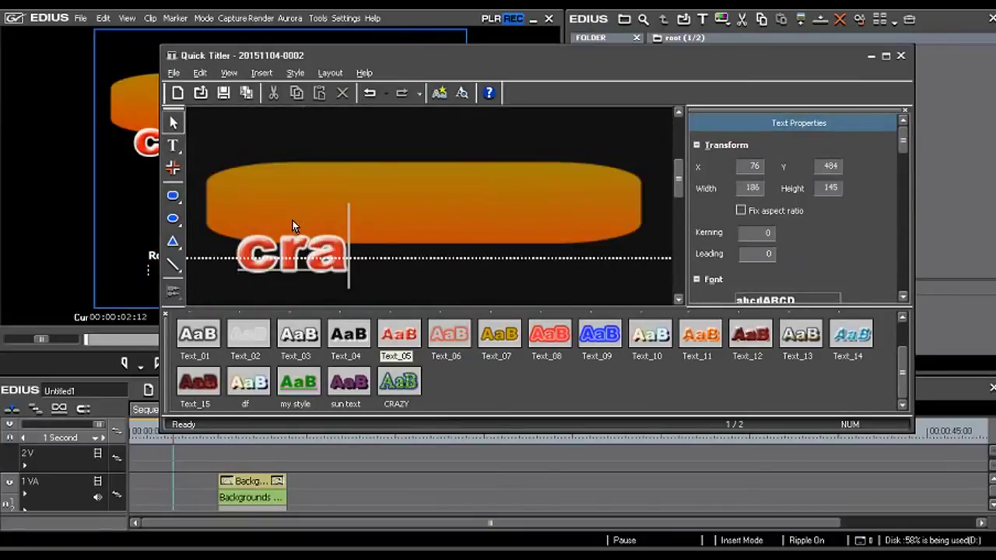
pyautogui.write('zy vid')
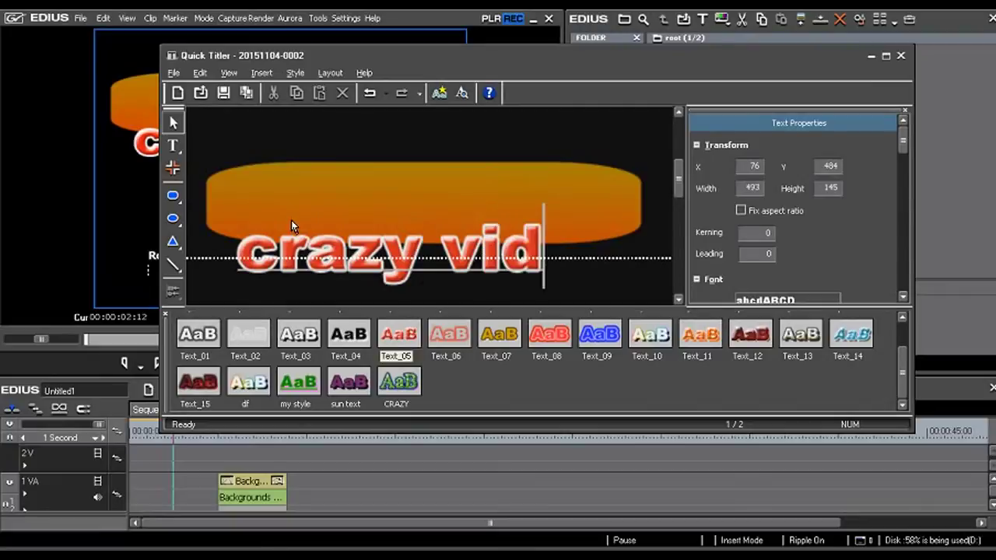
pyautogui.write('s')
pyautogui.click(280, 133)
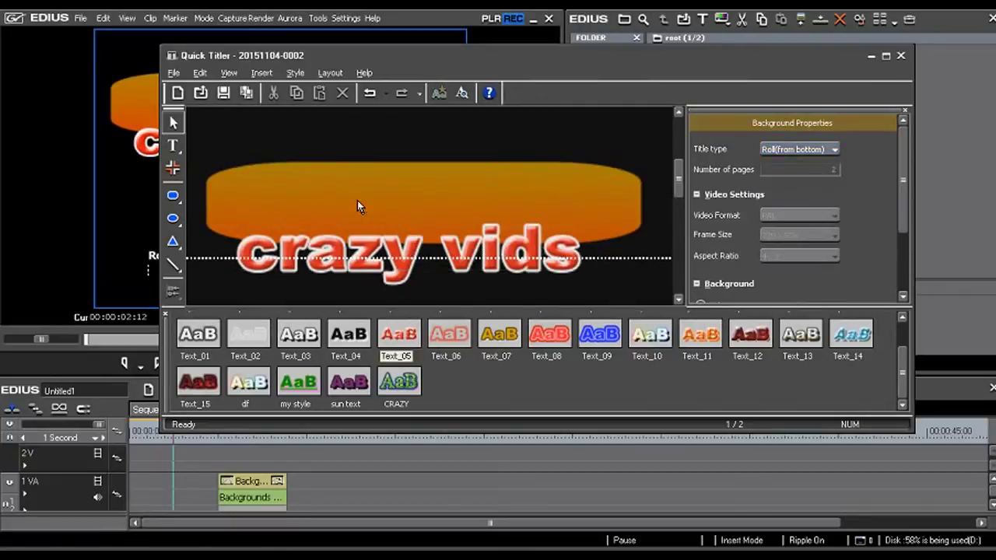
pyautogui.scroll(2, 421, 179)
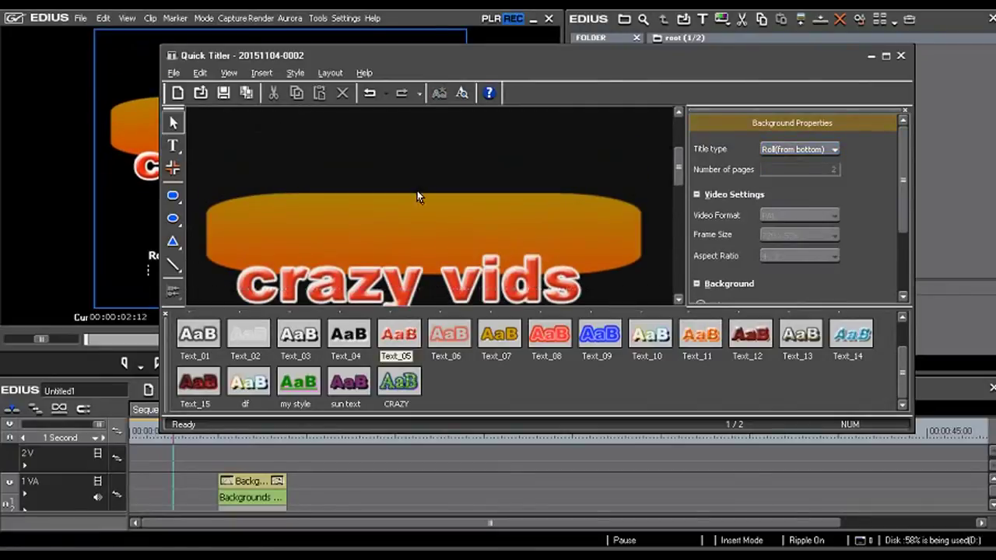
pyautogui.scroll(-1, 482, 276)
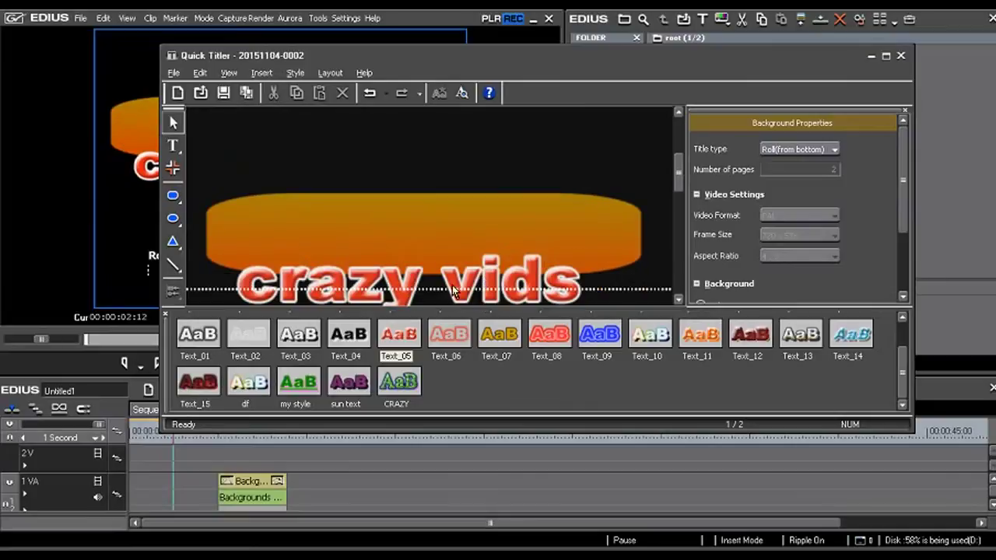
pyautogui.click(413, 288)
pyautogui.moveTo(413, 288); pyautogui.dragTo(414, 240)
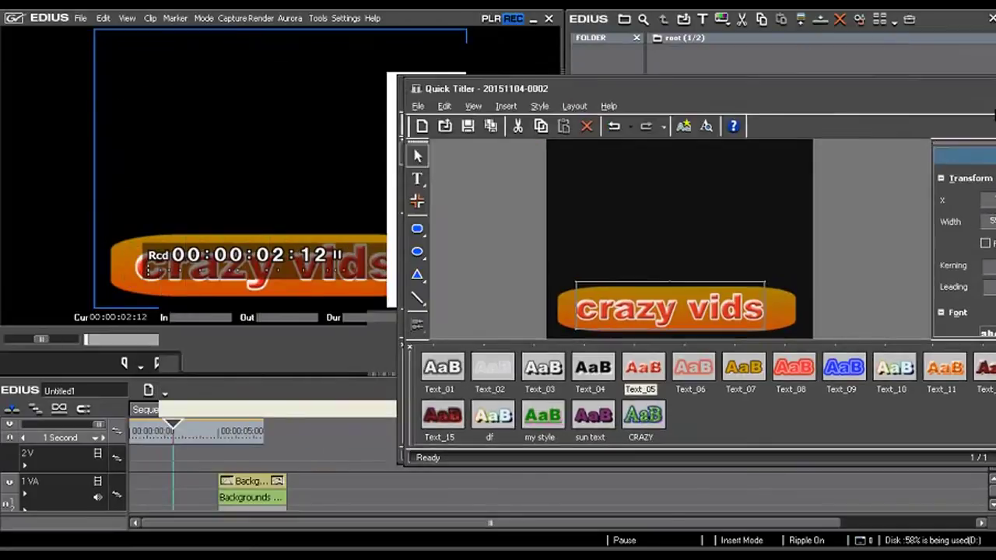
# Step: Delete the 'crazy vids' text so only the orange bar remains
pyautogui.moveTo(718, 68); pyautogui.dragTo(995, 160)
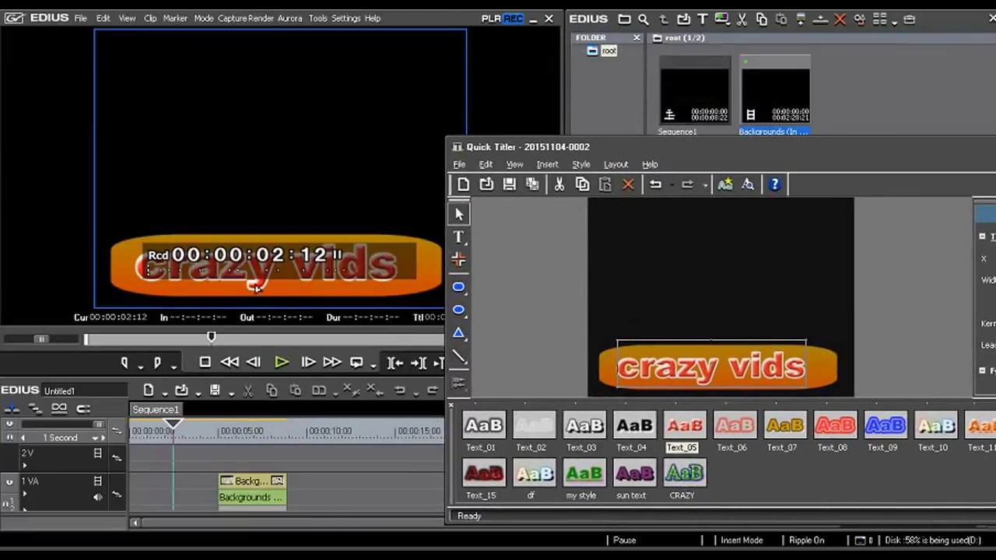
pyautogui.moveTo(723, 148); pyautogui.dragTo(429, 49)
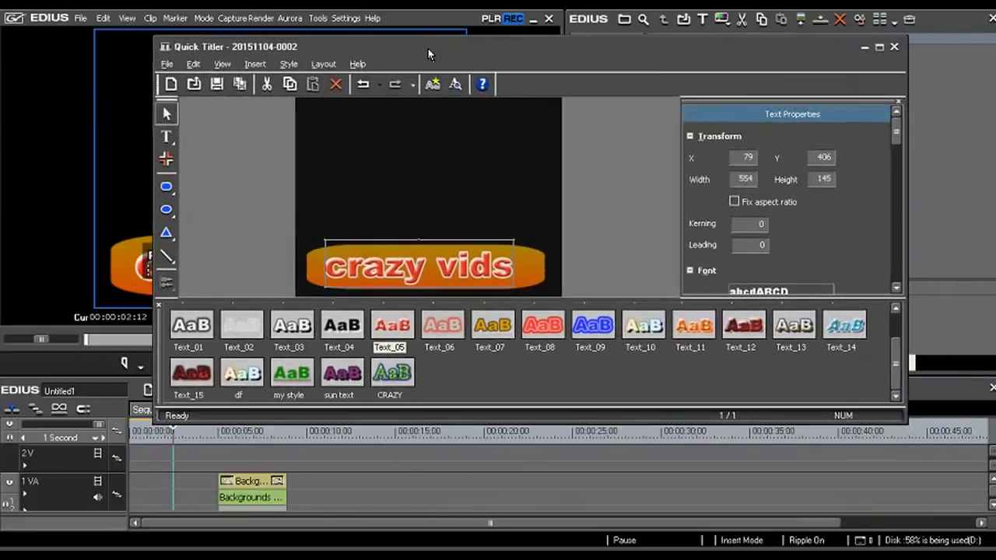
pyautogui.press('Delete')
# Step: Delete the orange bar and draw a large ellipse with the Oval tool
pyautogui.click(413, 273)
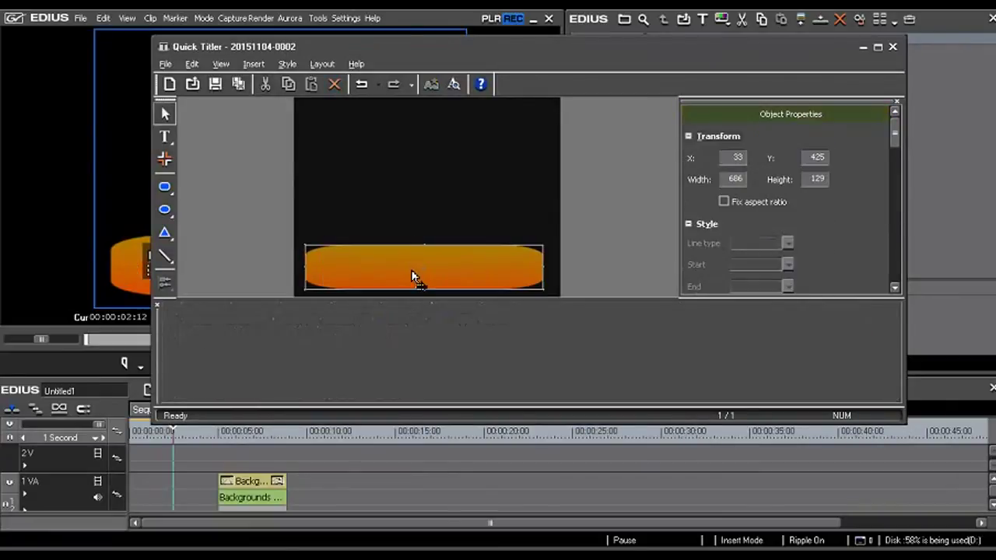
pyautogui.press('Delete')
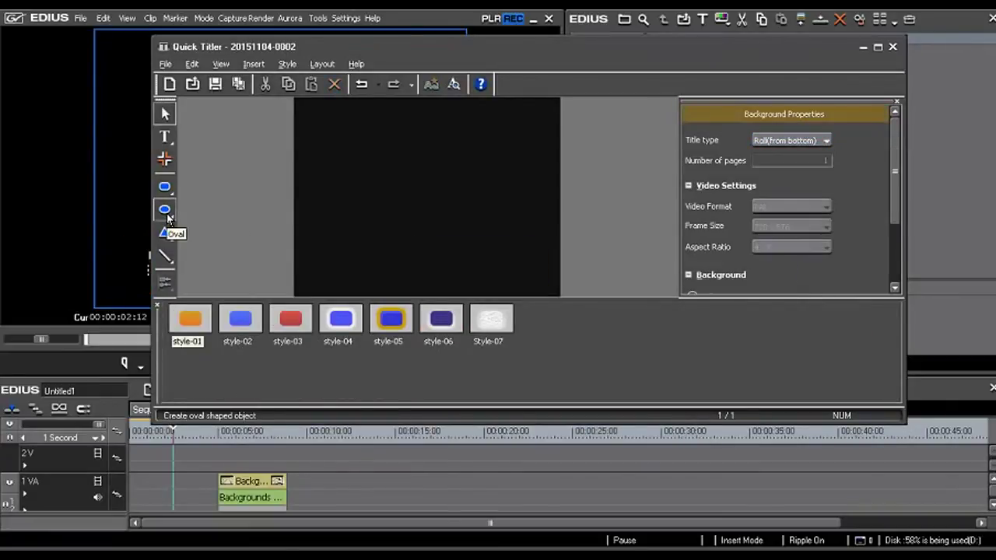
pyautogui.click(168, 215)
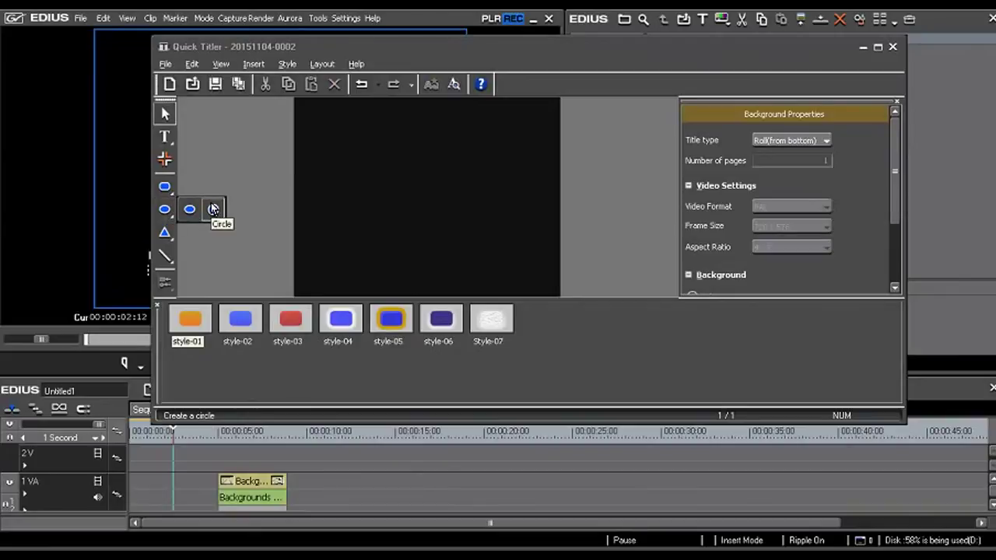
pyautogui.click(188, 207)
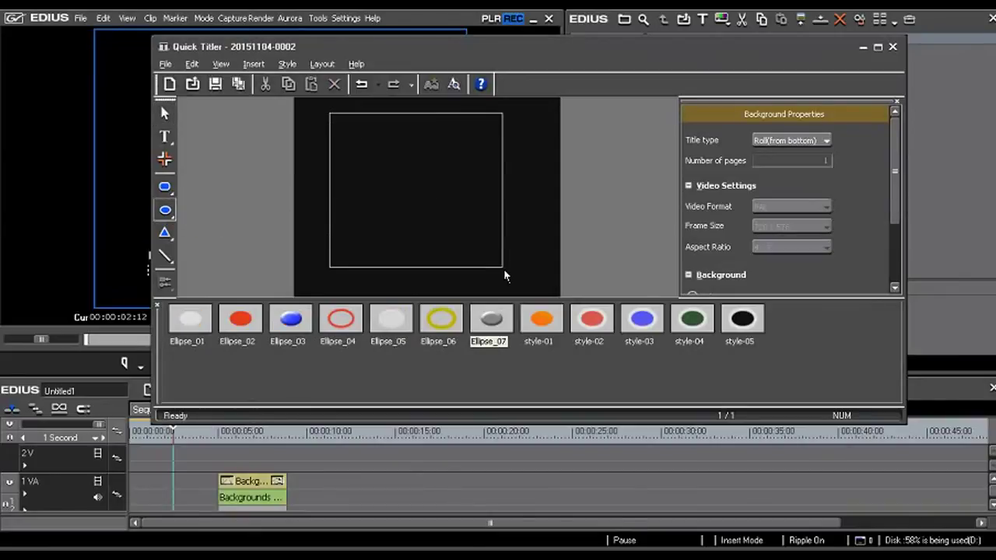
pyautogui.moveTo(461, 216); pyautogui.dragTo(505, 270)
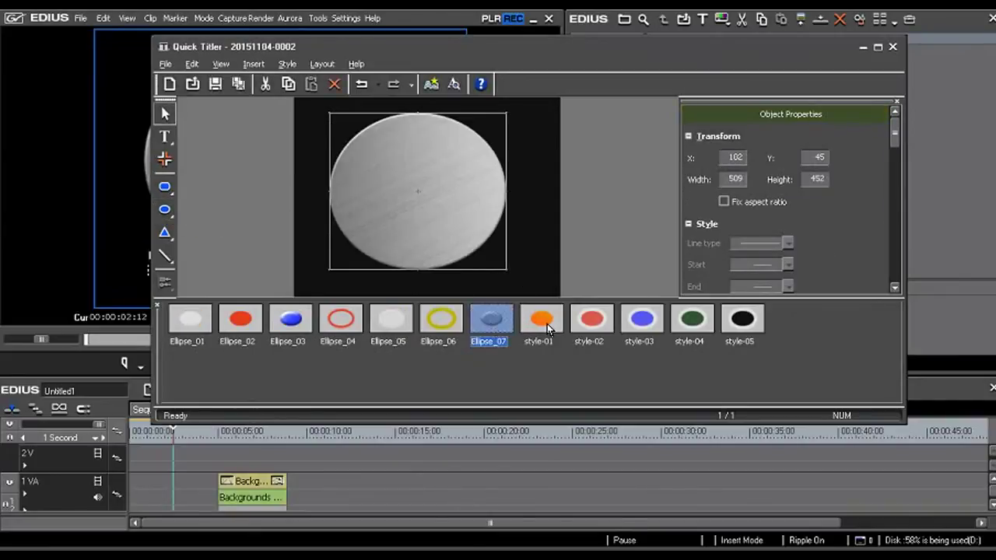
# Step: Try ellipse styles 01–05 (orange, red, blue, green, black), then deselect the ellipse
pyautogui.click(547, 324)
pyautogui.click(598, 321)
pyautogui.click(642, 330)
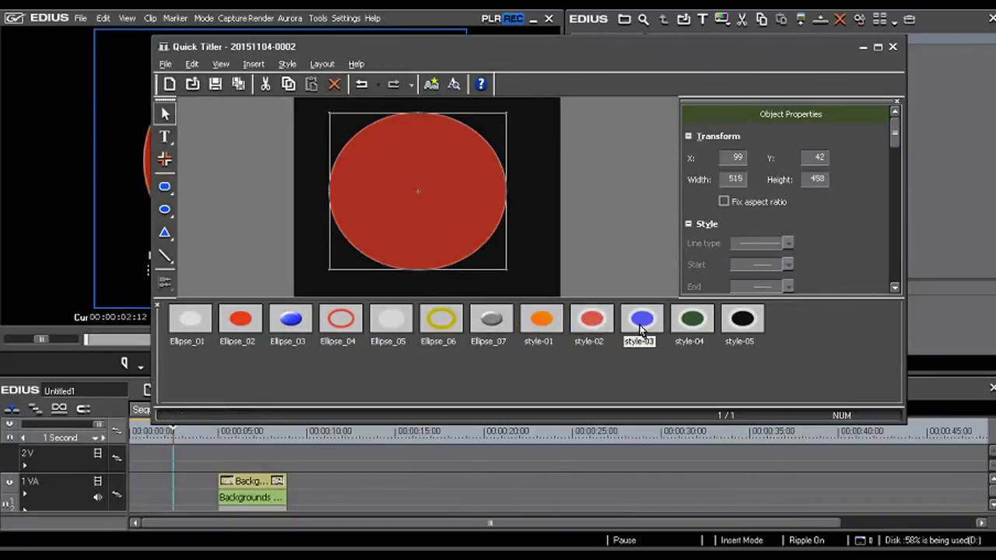
pyautogui.click(691, 320)
pyautogui.click(742, 321)
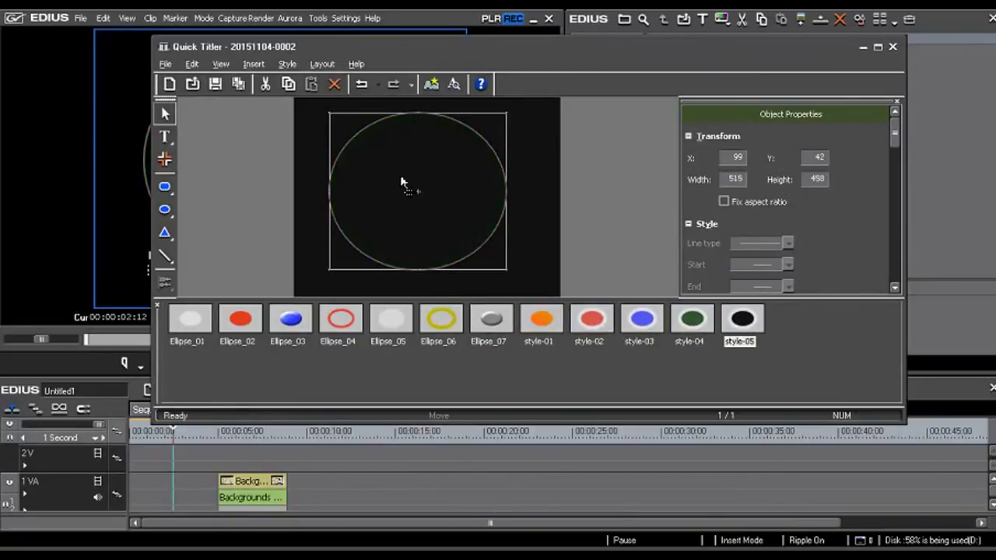
pyautogui.click(257, 194)
# Step: Draw a 411 × 411 circle in the title's middle with the grey Ellipse_07 style
pyautogui.click(164, 209)
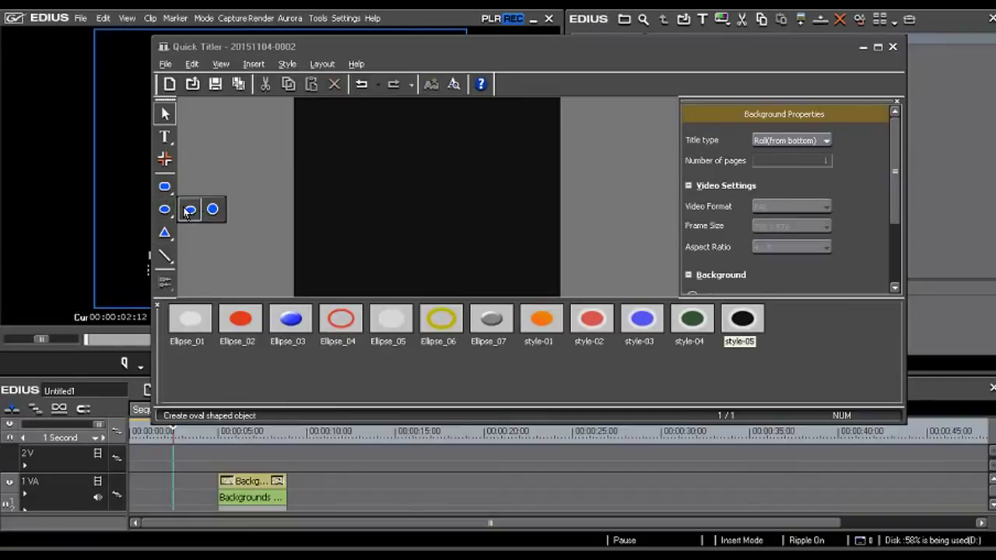
pyautogui.click(214, 210)
pyautogui.moveTo(348, 117); pyautogui.dragTo(490, 261)
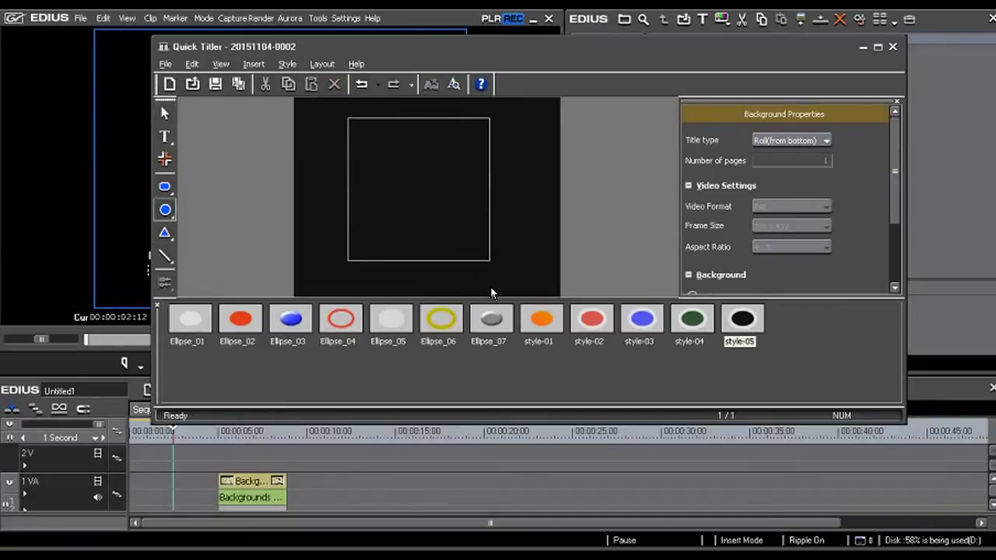
pyautogui.click(492, 320)
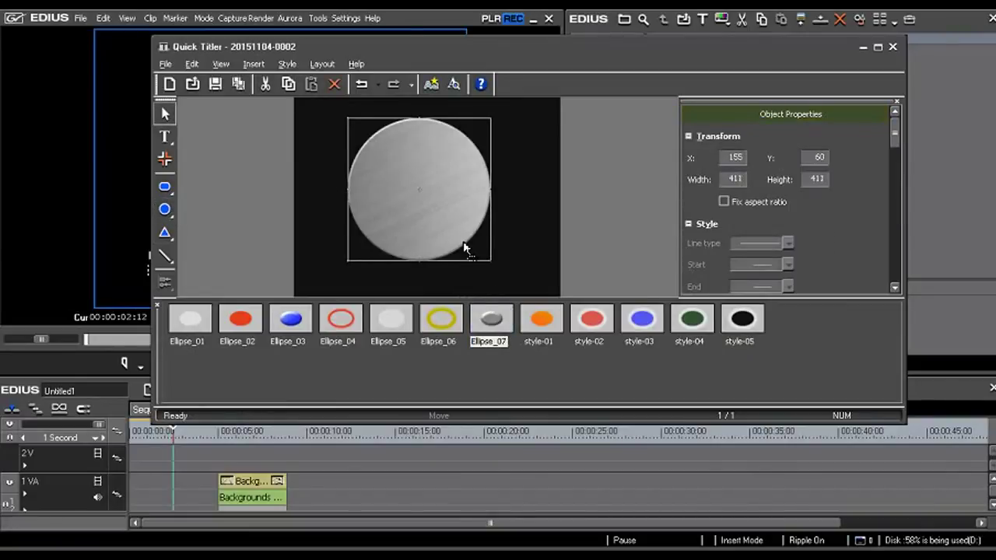
# Step: Delete the grey circle, draw a large isosceles triangle and move it up
pyautogui.press('Delete')
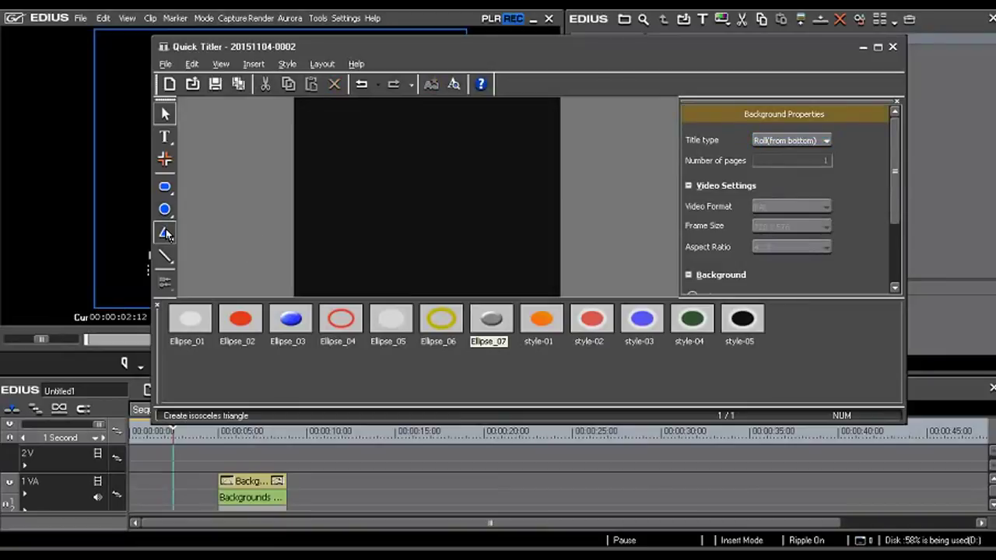
pyautogui.click(166, 229)
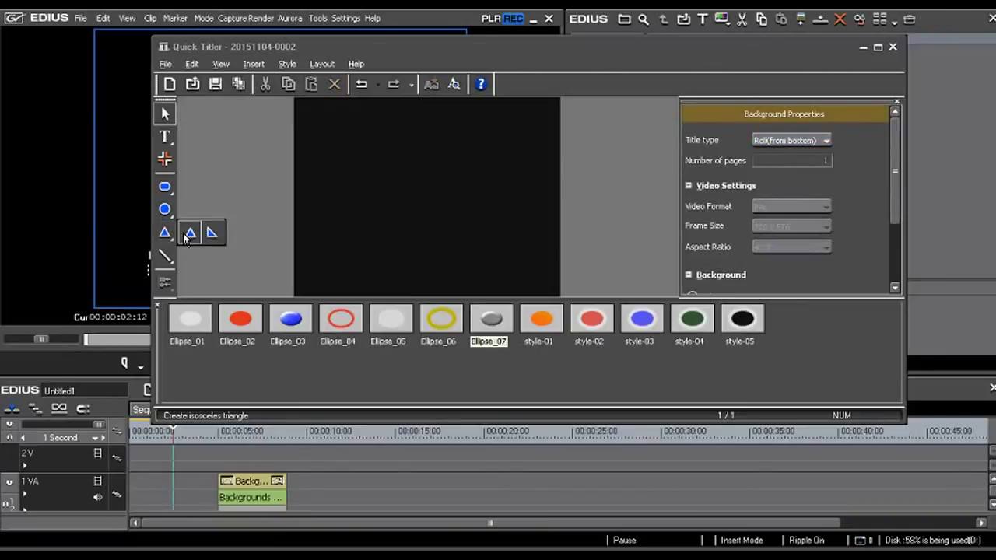
pyautogui.click(191, 232)
pyautogui.moveTo(330, 133); pyautogui.dragTo(500, 289)
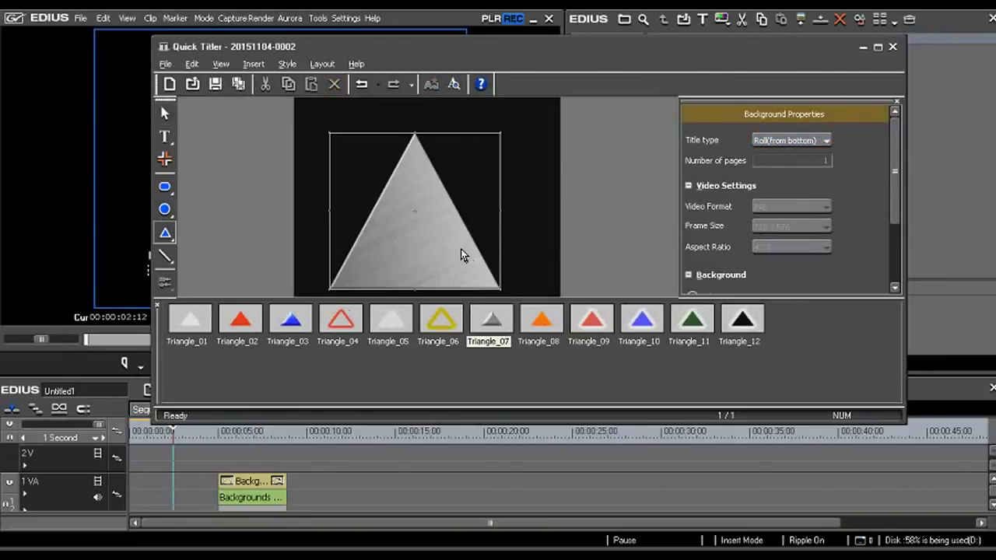
pyautogui.moveTo(461, 250); pyautogui.dragTo(465, 225)
# Step: Try Triangle_09 through Triangle_12, then give the triangle the red Triangle_04 outline
pyautogui.click(591, 320)
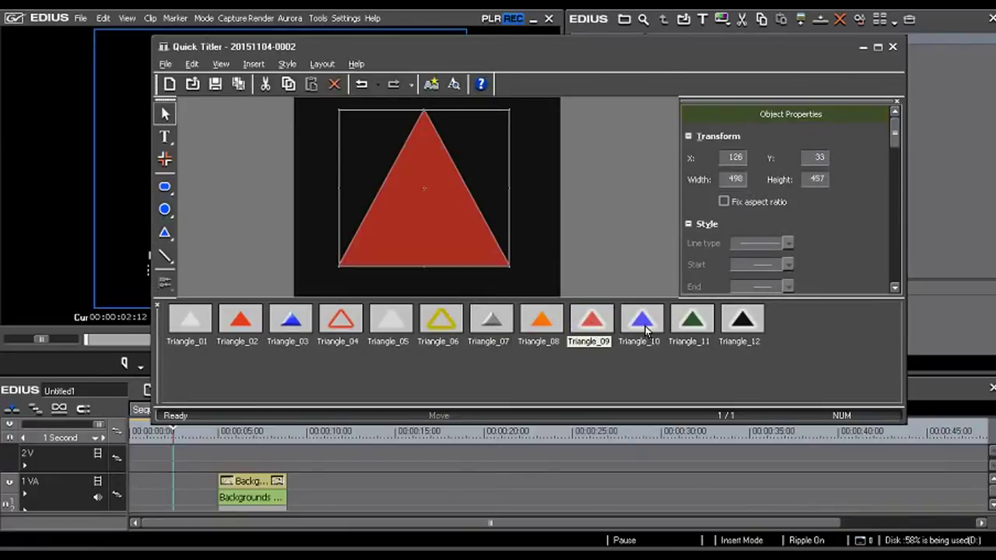
pyautogui.click(648, 325)
pyautogui.click(688, 330)
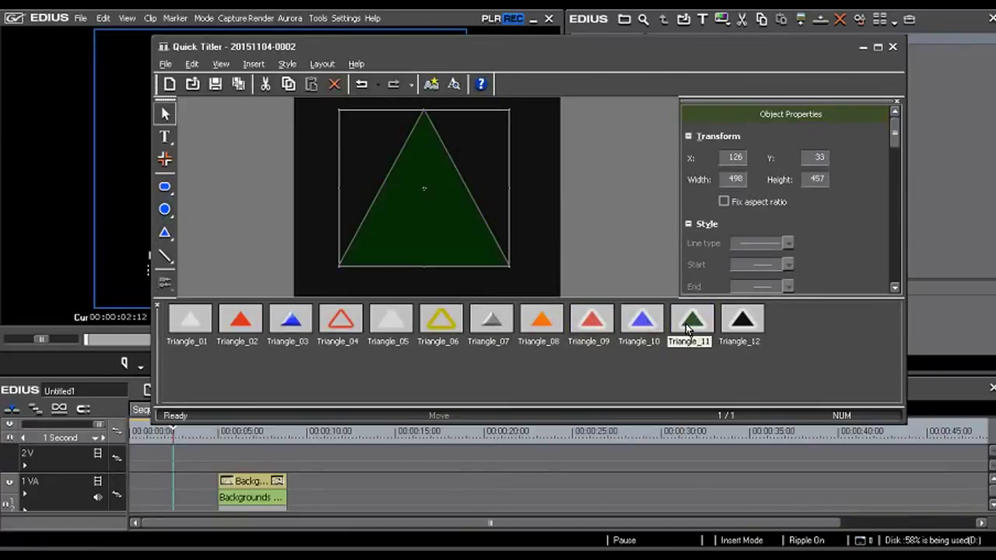
pyautogui.click(754, 333)
pyautogui.click(352, 330)
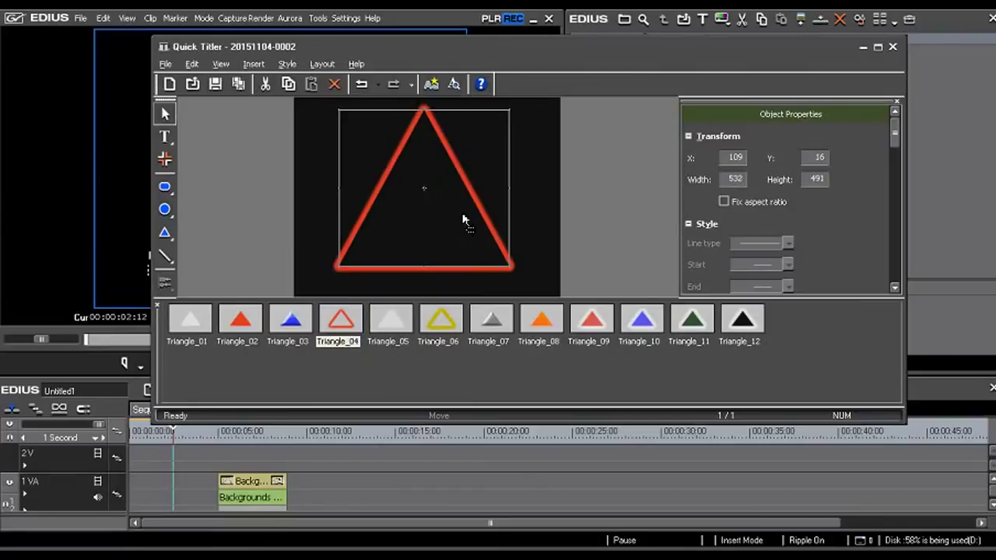
# Step: Replace it with a right triangle, try Triangle_08 and Triangle_09, then delete it
pyautogui.press('Delete')
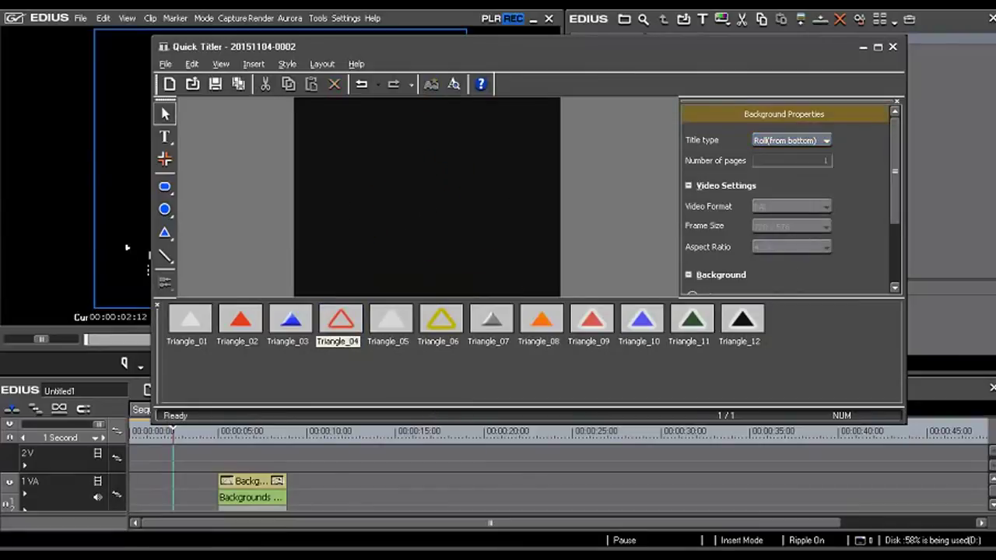
pyautogui.click(171, 242)
pyautogui.click(211, 232)
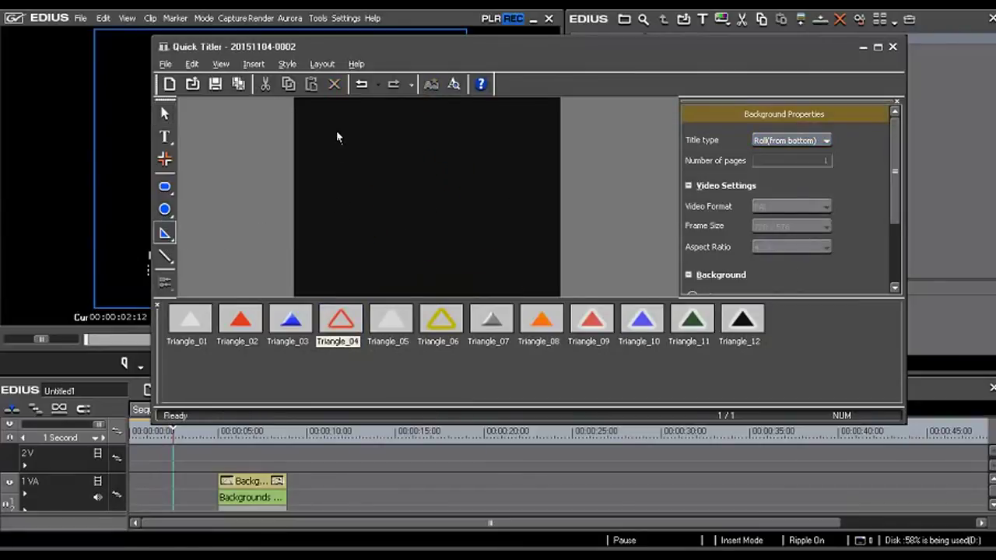
pyautogui.moveTo(335, 129); pyautogui.dragTo(495, 270)
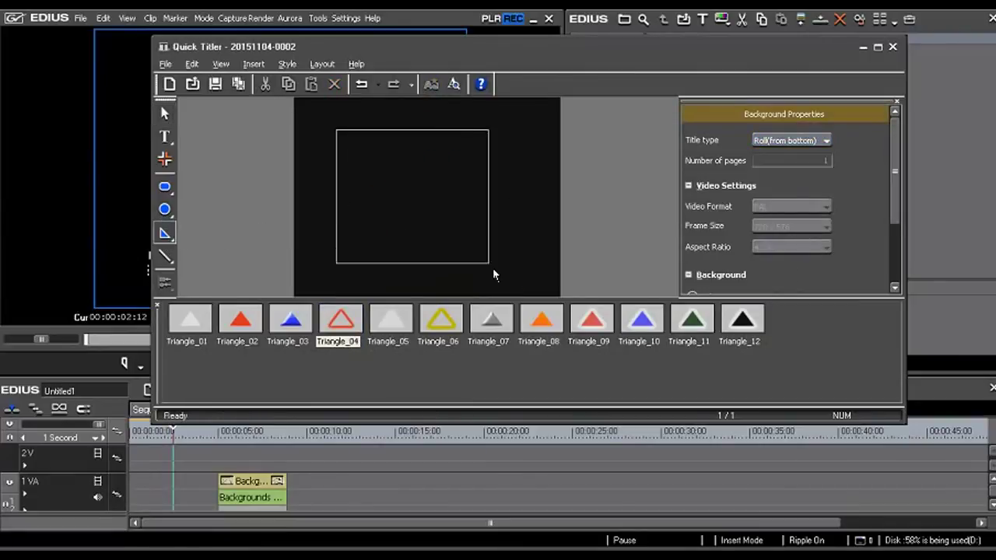
pyautogui.click(549, 325)
pyautogui.click(594, 325)
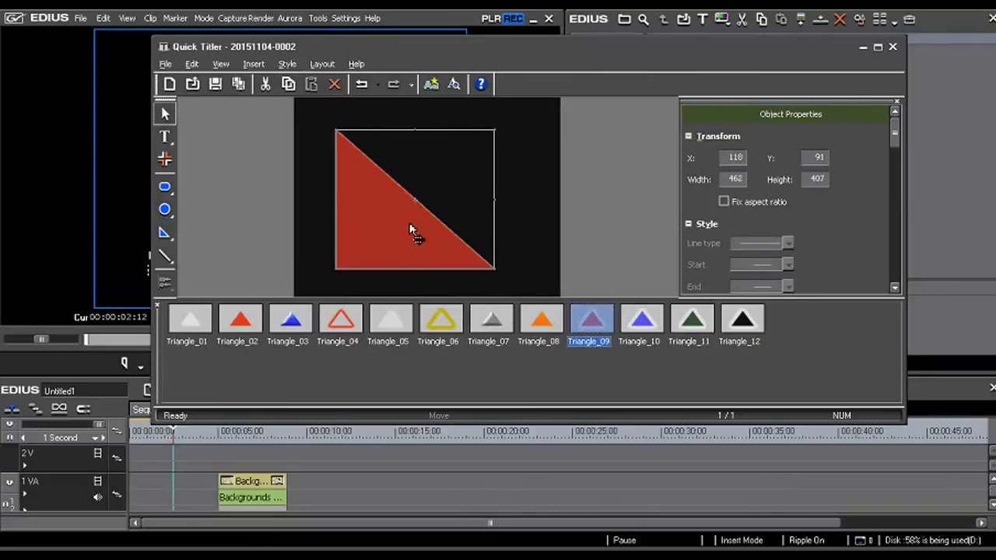
pyautogui.press('Delete')
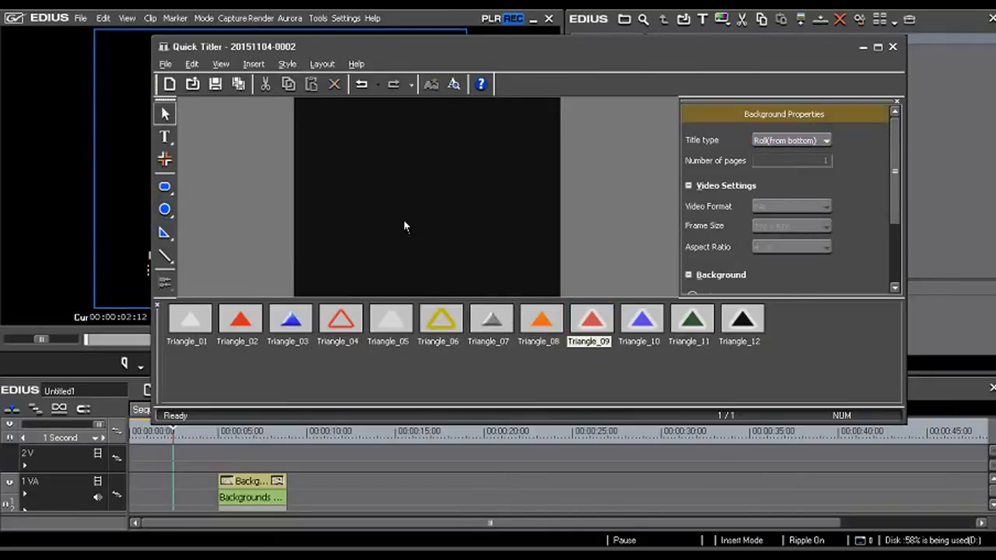
# Step: Draw a diagonal line across the title and try styles Line_05 through Line_08
pyautogui.click(165, 256)
pyautogui.moveTo(307, 106)
pyautogui.mouseDown()
pyautogui.moveTo(524, 281)
pyautogui.moveTo(525, 272)
pyautogui.mouseUp()
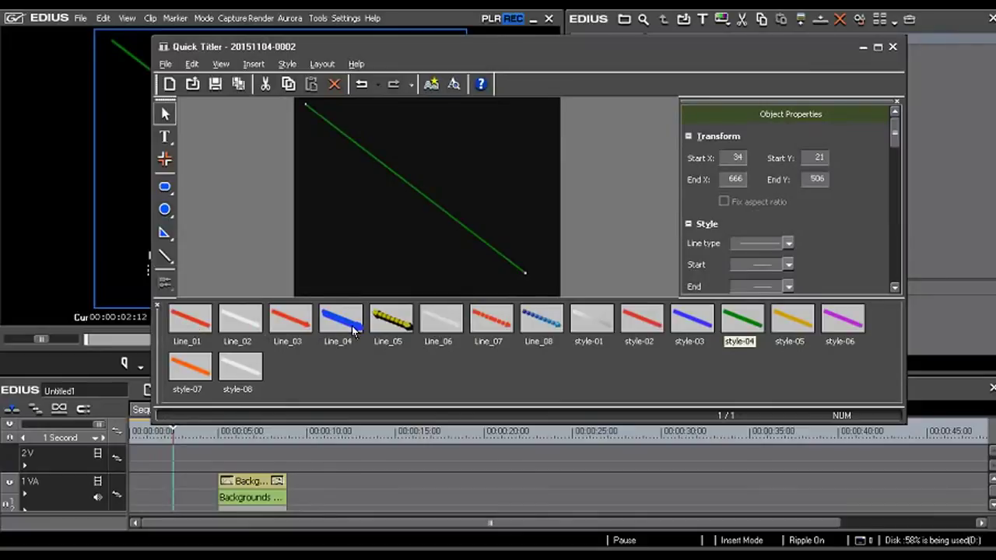
pyautogui.click(389, 325)
pyautogui.click(443, 327)
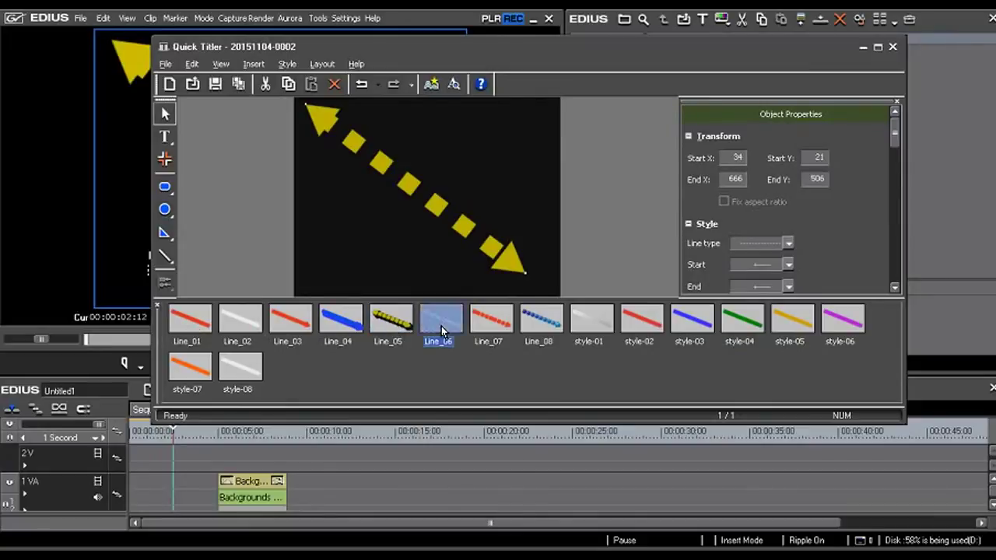
pyautogui.click(492, 322)
pyautogui.click(543, 321)
# Step: Cycle the line through style-01 to style-06, finishing with orange style-07, and reposition it
pyautogui.click(606, 325)
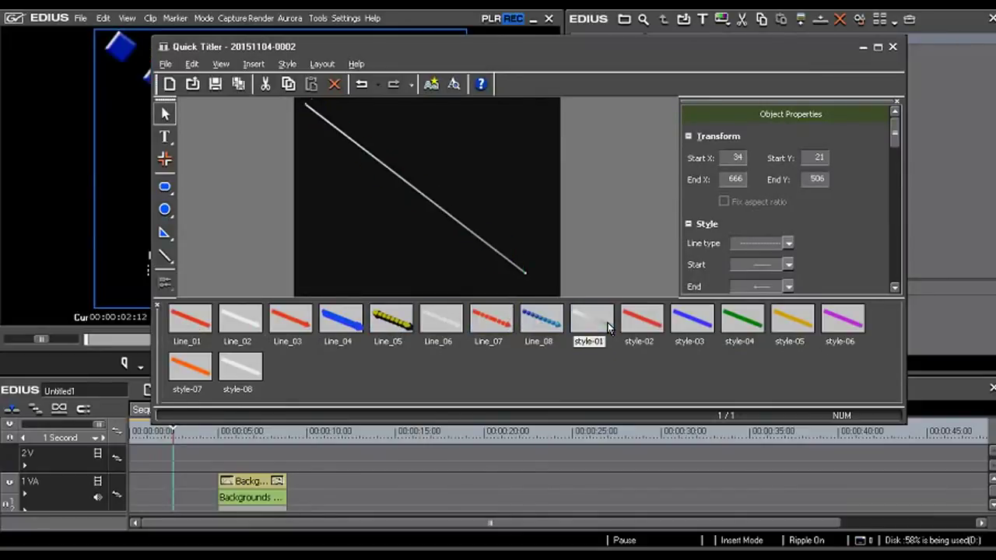
pyautogui.click(634, 316)
pyautogui.click(702, 316)
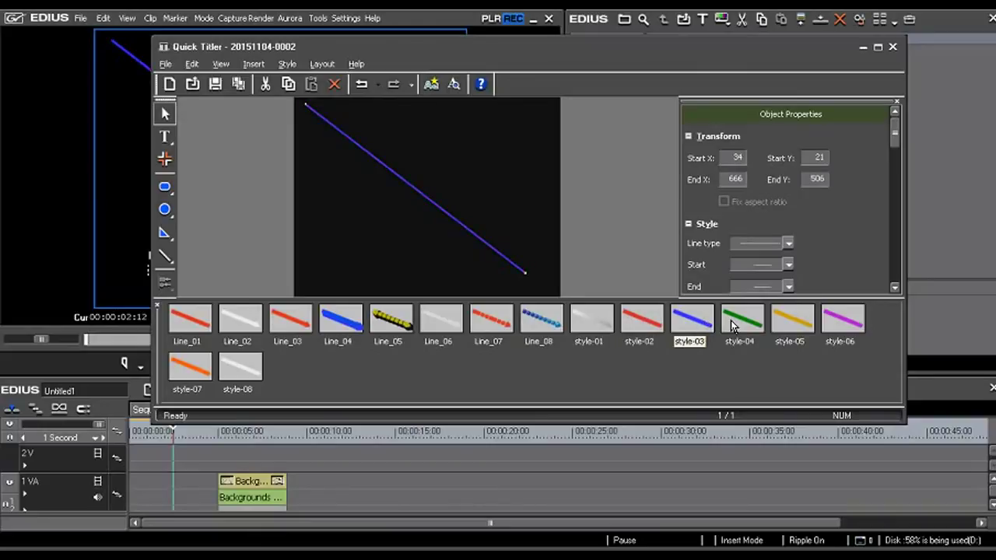
pyautogui.click(731, 321)
pyautogui.click(794, 326)
pyautogui.click(844, 331)
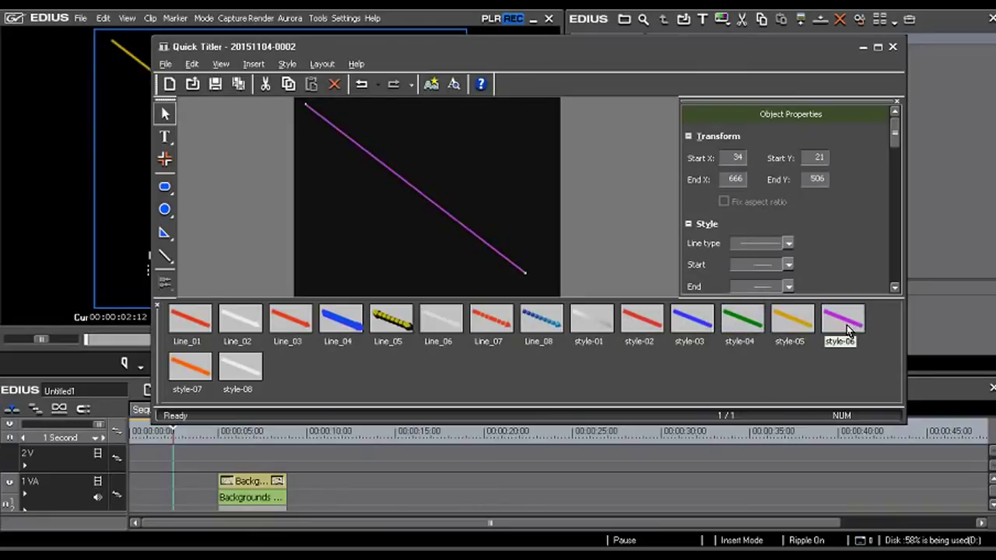
pyautogui.click(189, 371)
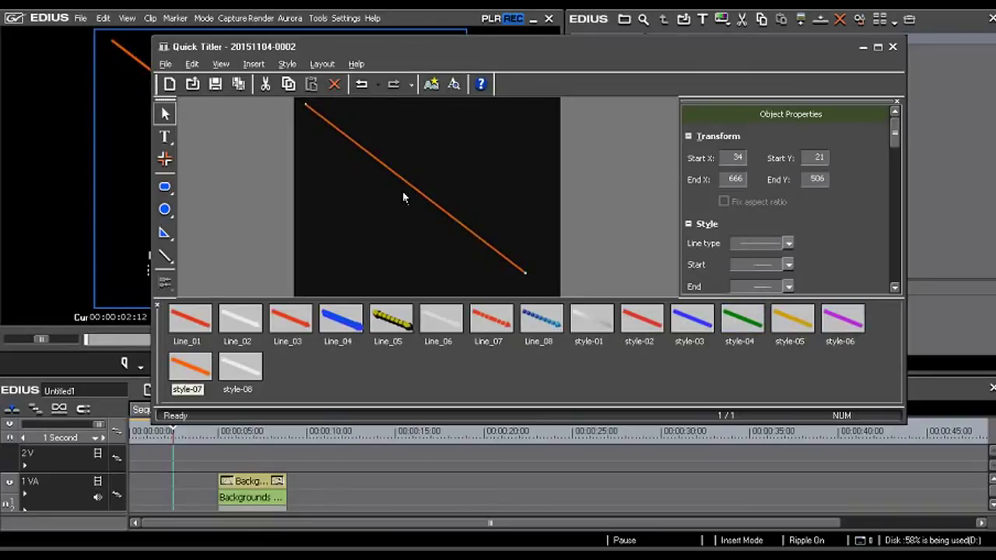
pyautogui.moveTo(403, 191); pyautogui.dragTo(393, 218)
pyautogui.scroll(1, 381, 241)
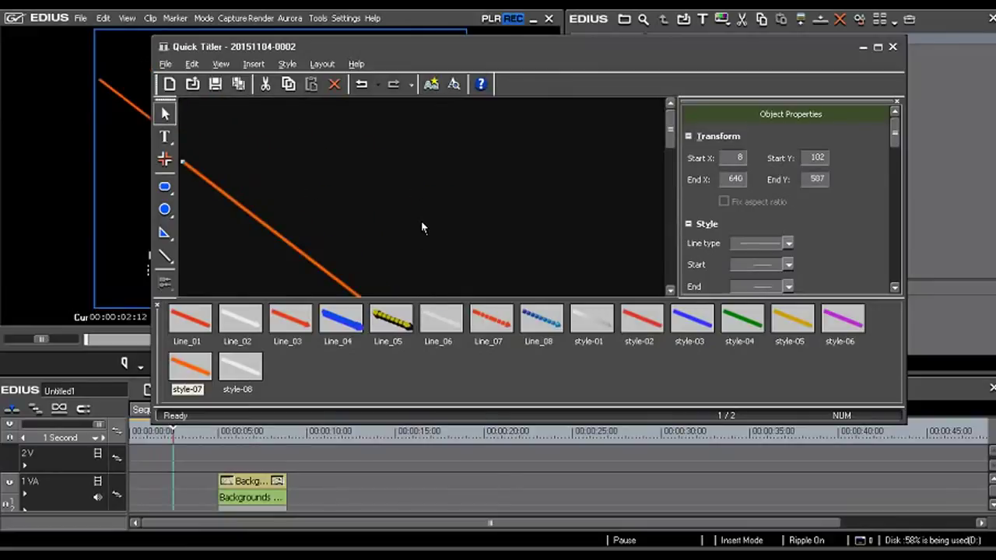
# Step: Delete the orange line, sketch a five-point zigzag continuous line, then cancel it
pyautogui.press('Delete')
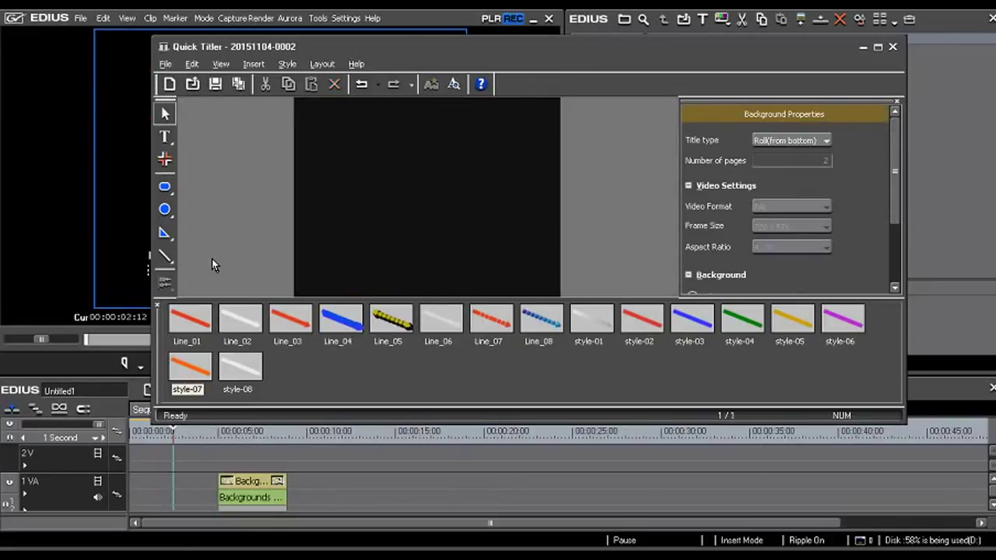
pyautogui.click(168, 257)
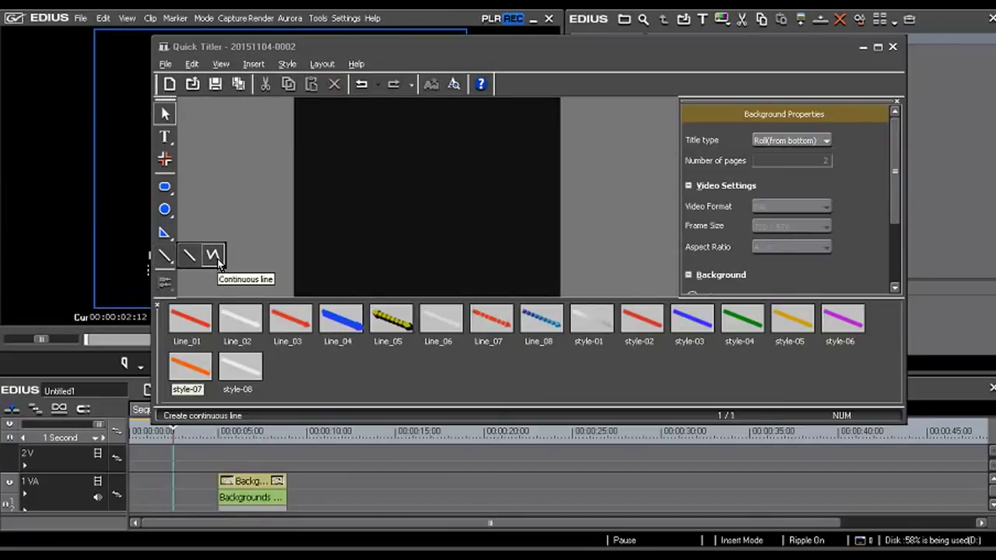
pyautogui.click(217, 261)
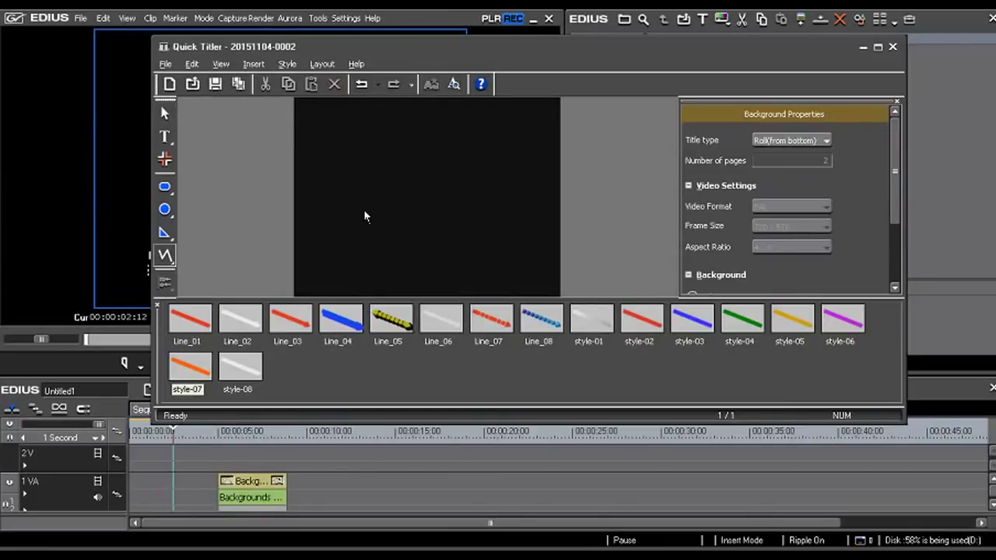
pyautogui.click(315, 235)
pyautogui.click(320, 130)
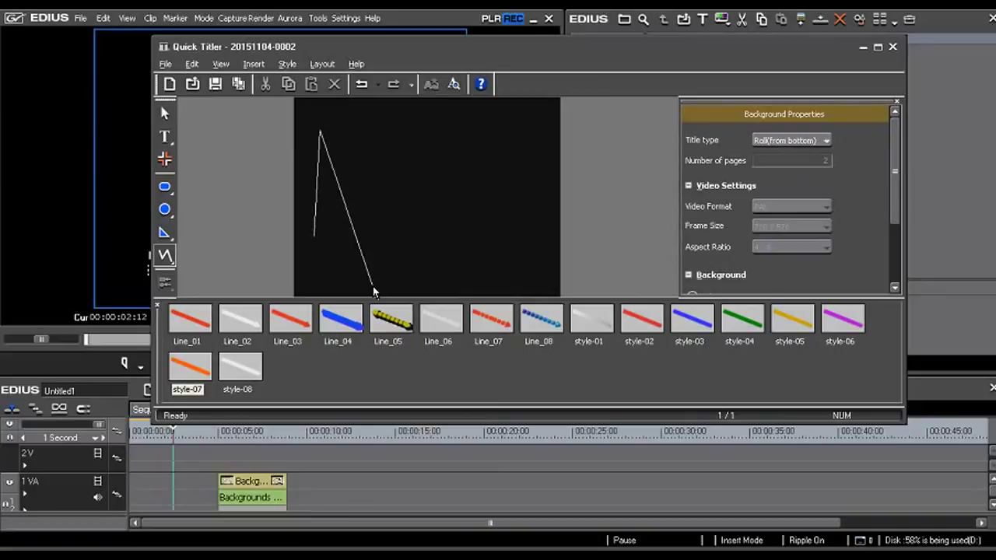
pyautogui.click(386, 277)
pyautogui.click(420, 145)
pyautogui.click(489, 250)
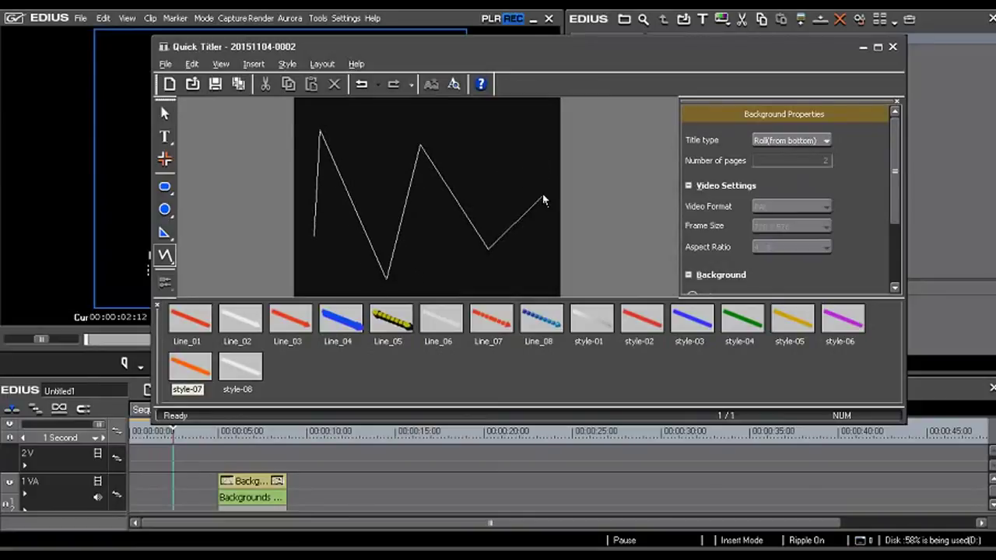
pyautogui.press('Escape')
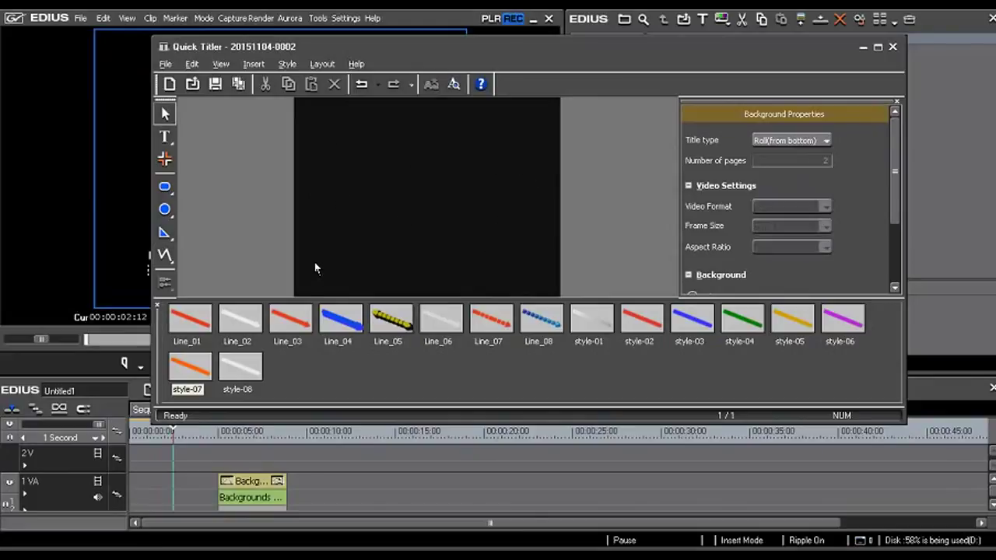
# Step: Trace a continuous line from bottom-left to bottom-right, top-right, and back to the start
pyautogui.click(165, 256)
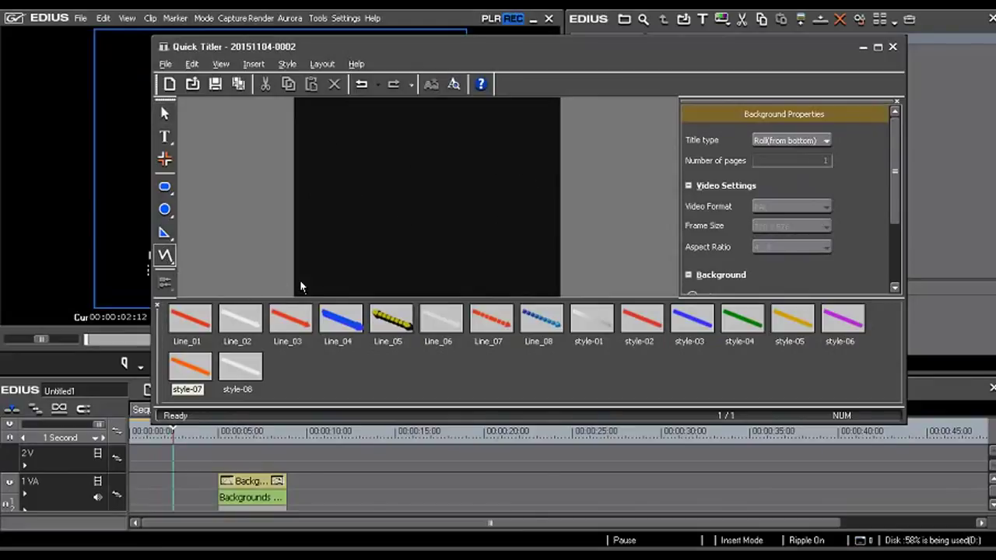
pyautogui.click(302, 288)
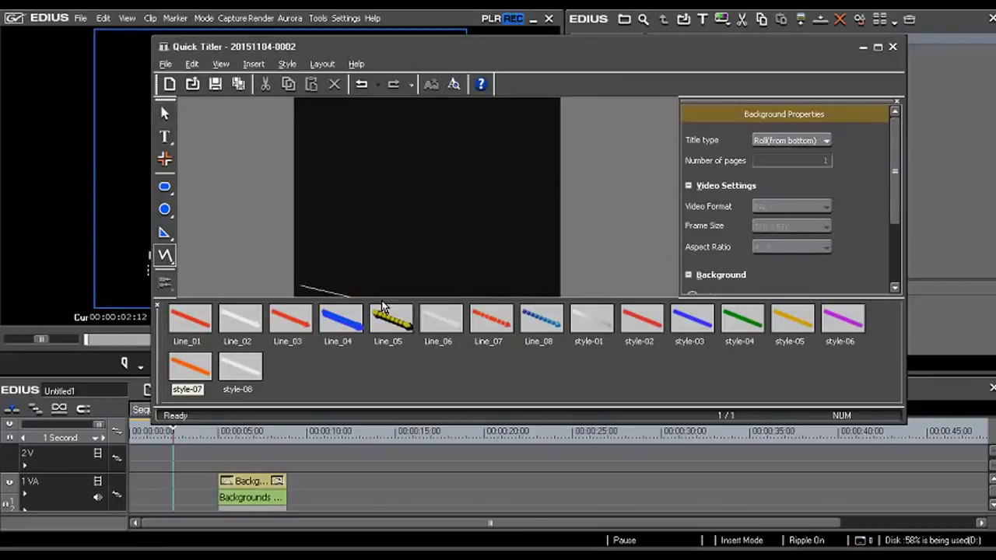
pyautogui.click(551, 286)
pyautogui.click(550, 101)
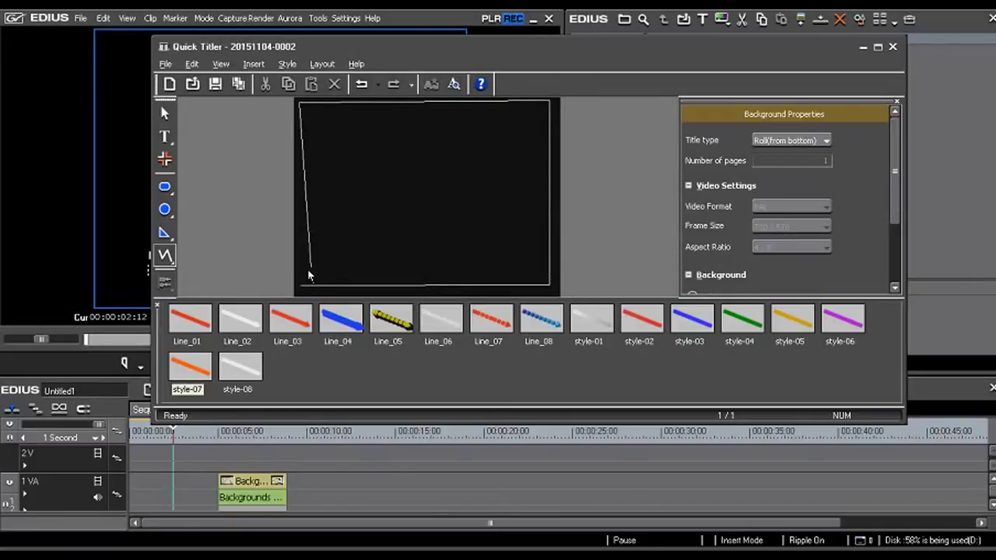
pyautogui.click(301, 288)
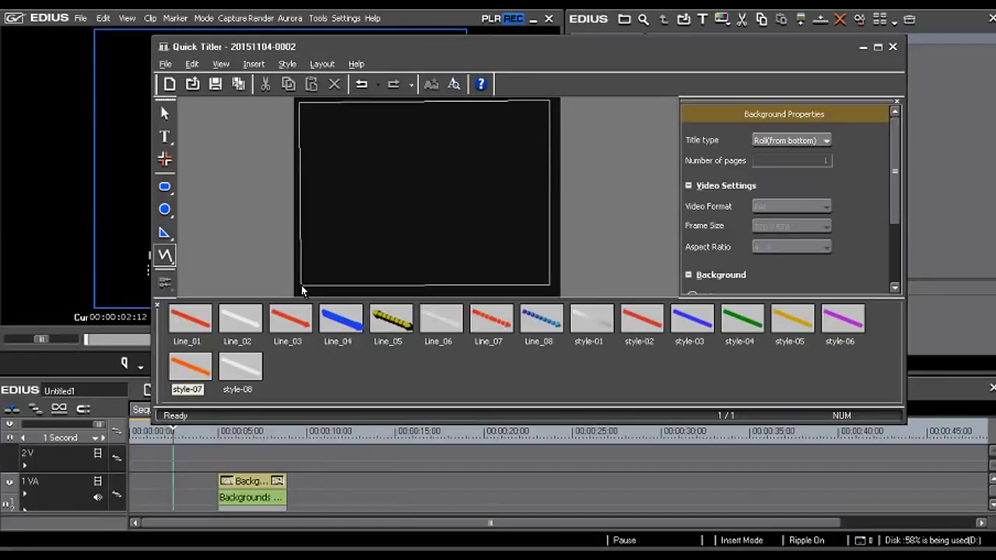